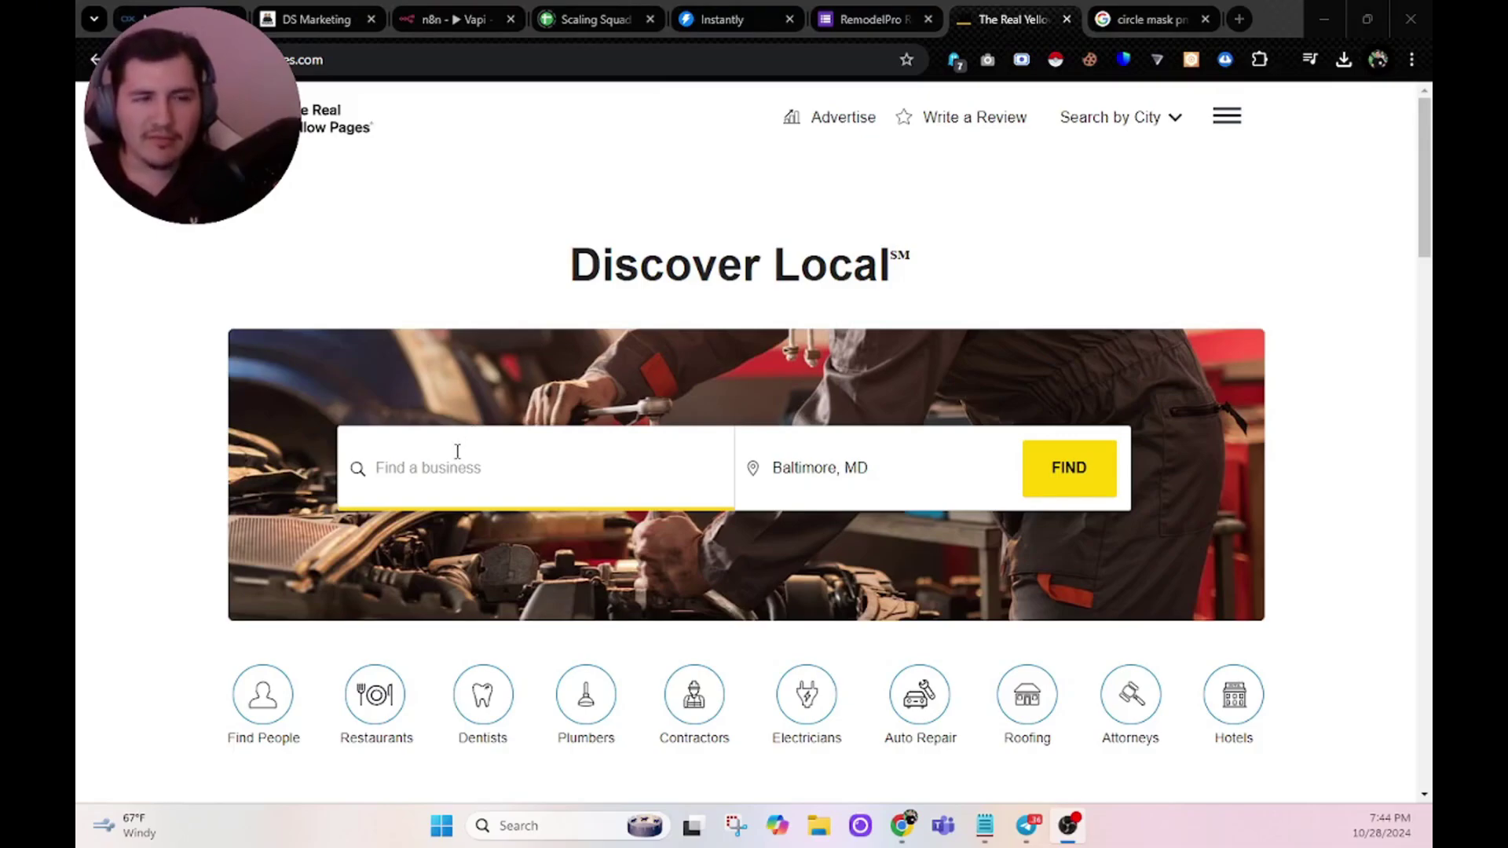
Search the Yellow Pages for "attorney" in Baltimore, MD
click(538, 476)
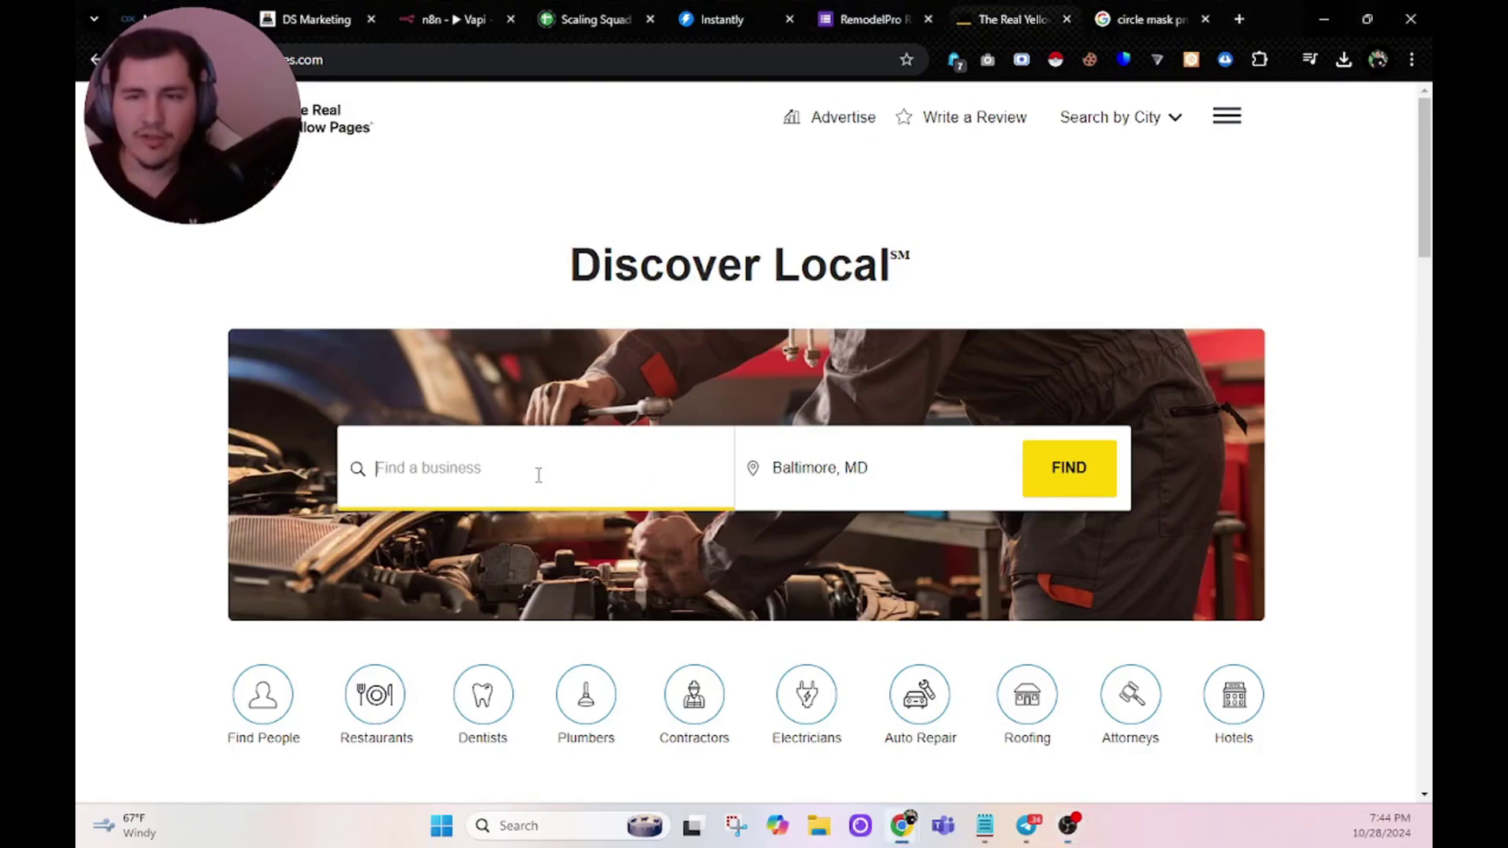
text(attorney)
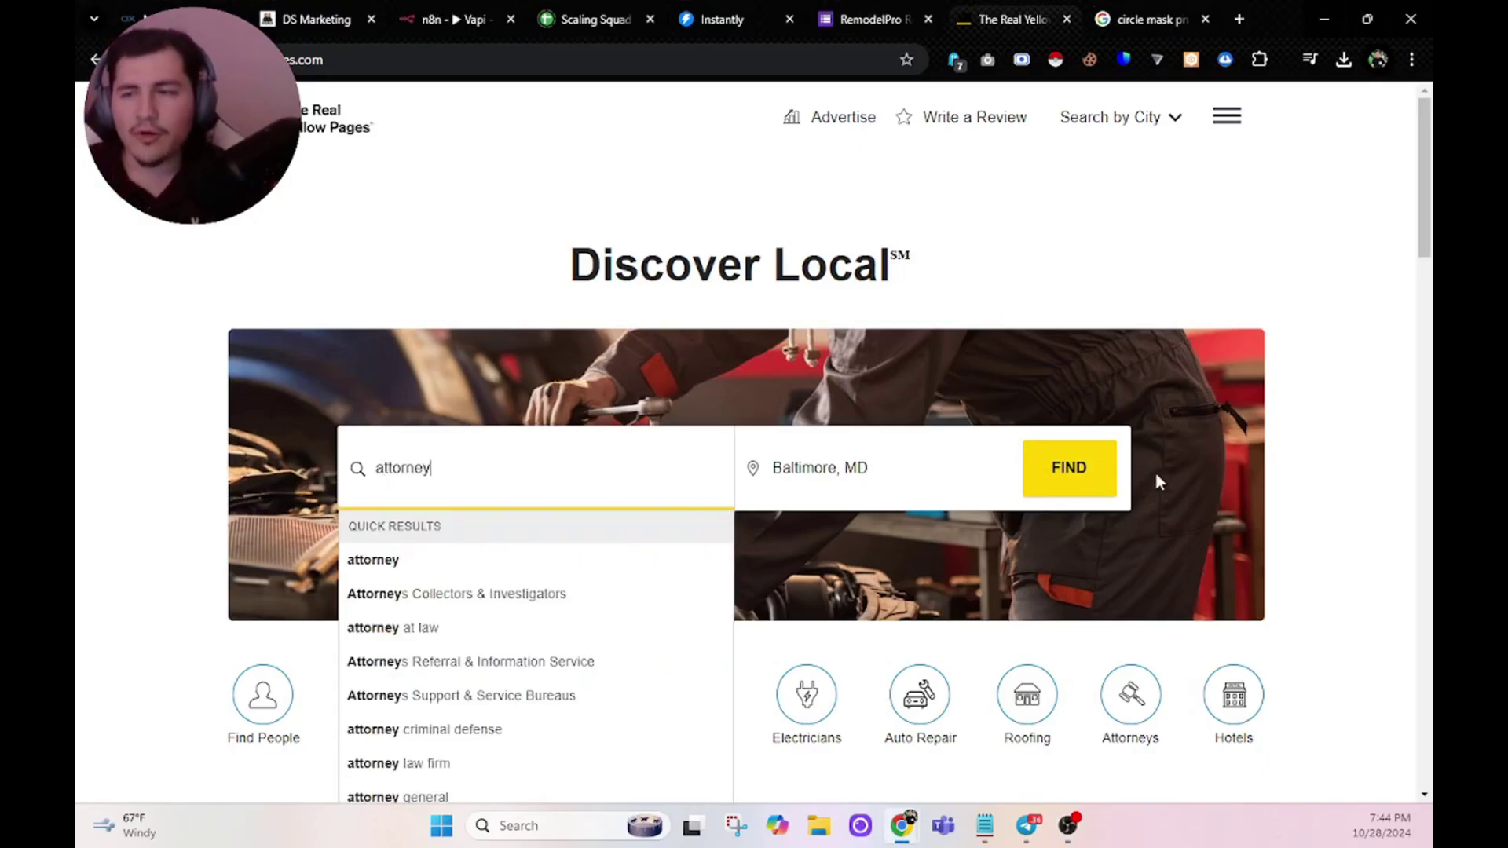
click(1100, 480)
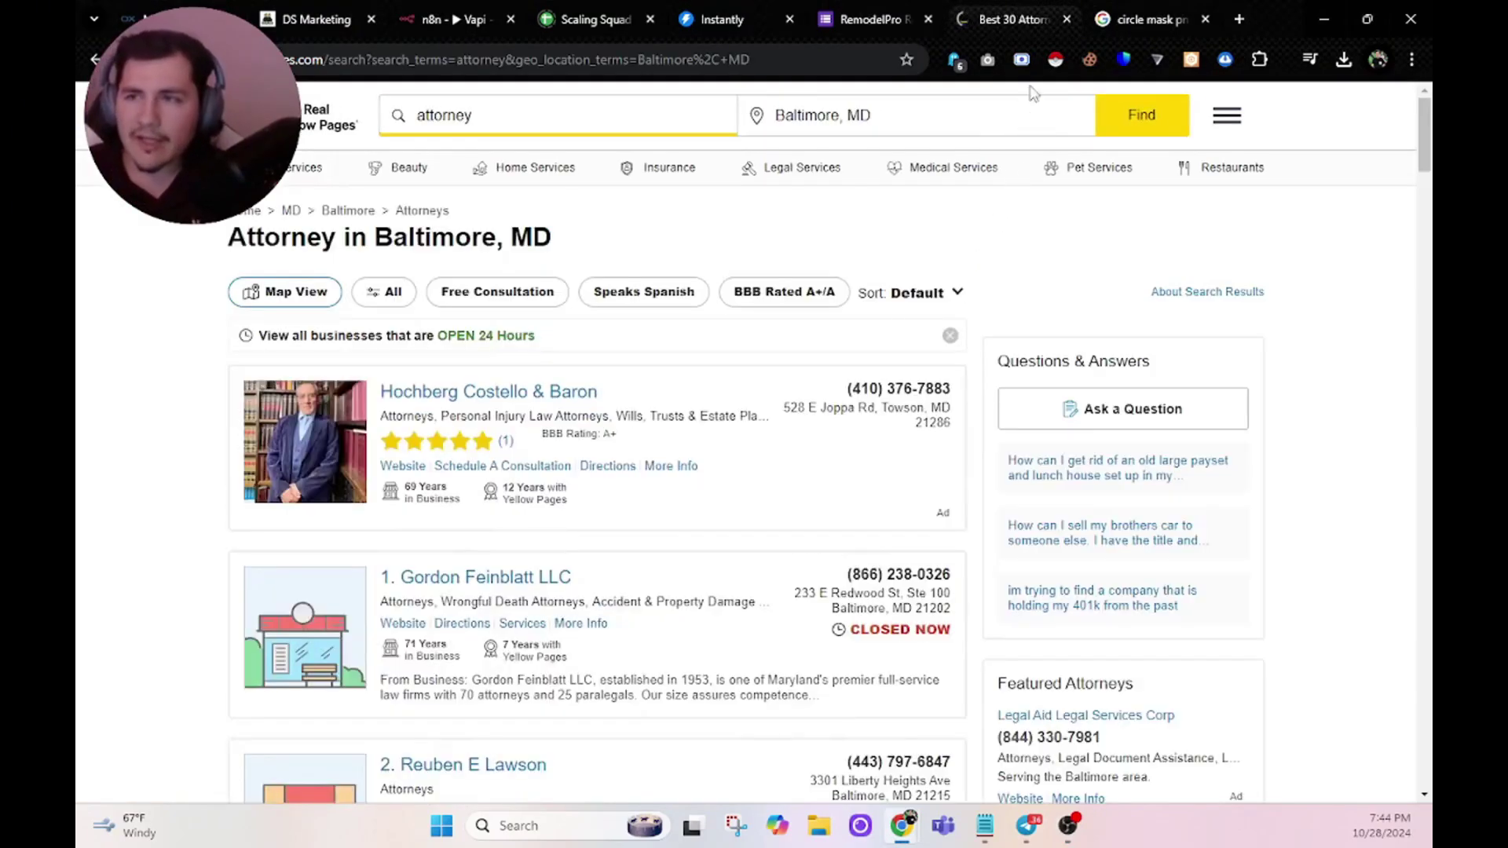
View the Instant Data Scraper extension's Chrome Web Store page and return to the attorney results
right_click(1056, 63)
click(1071, 98)
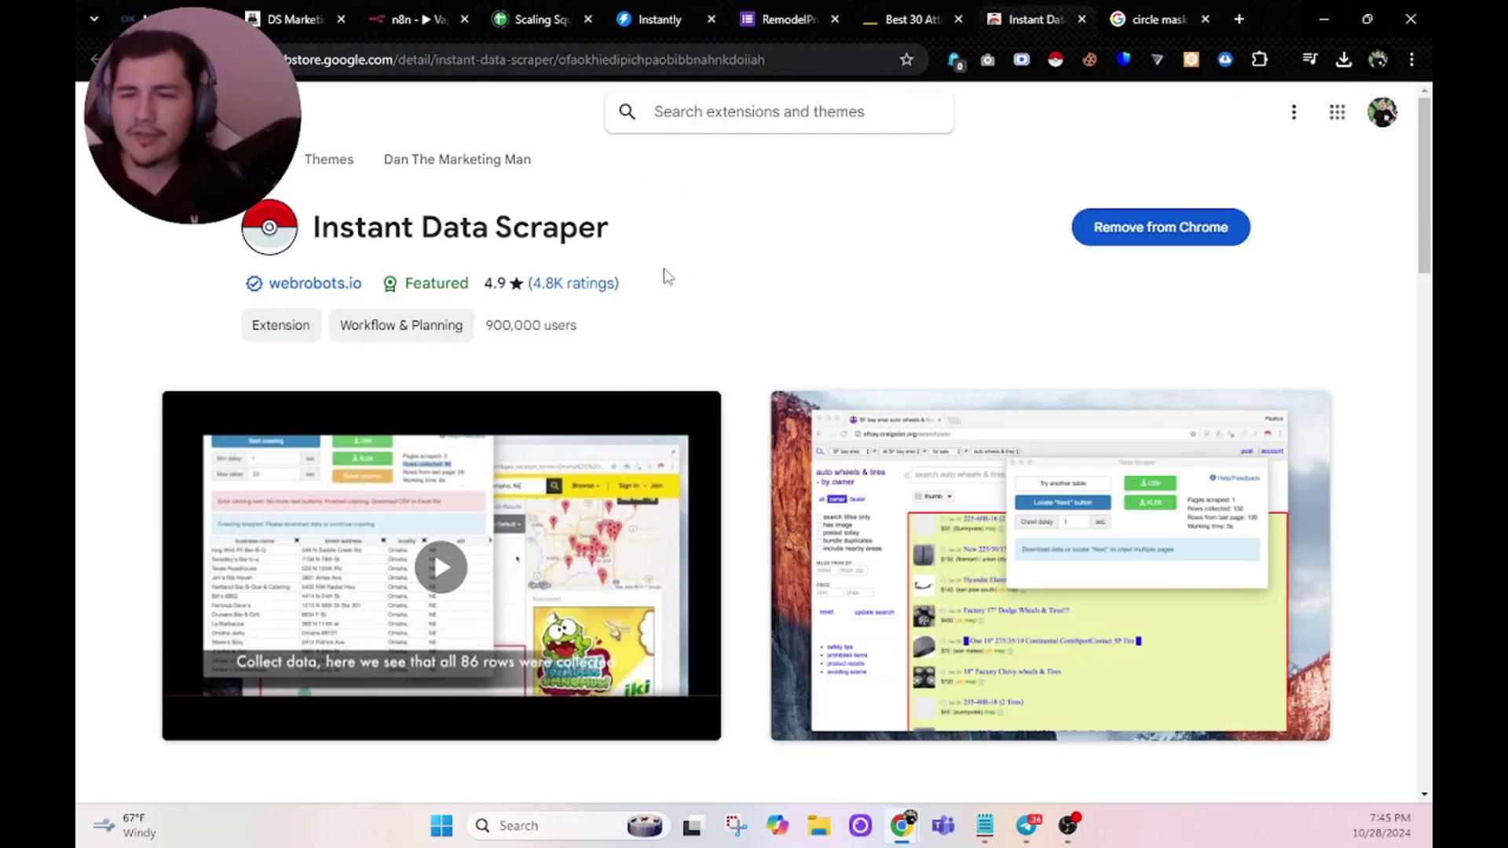
click(915, 19)
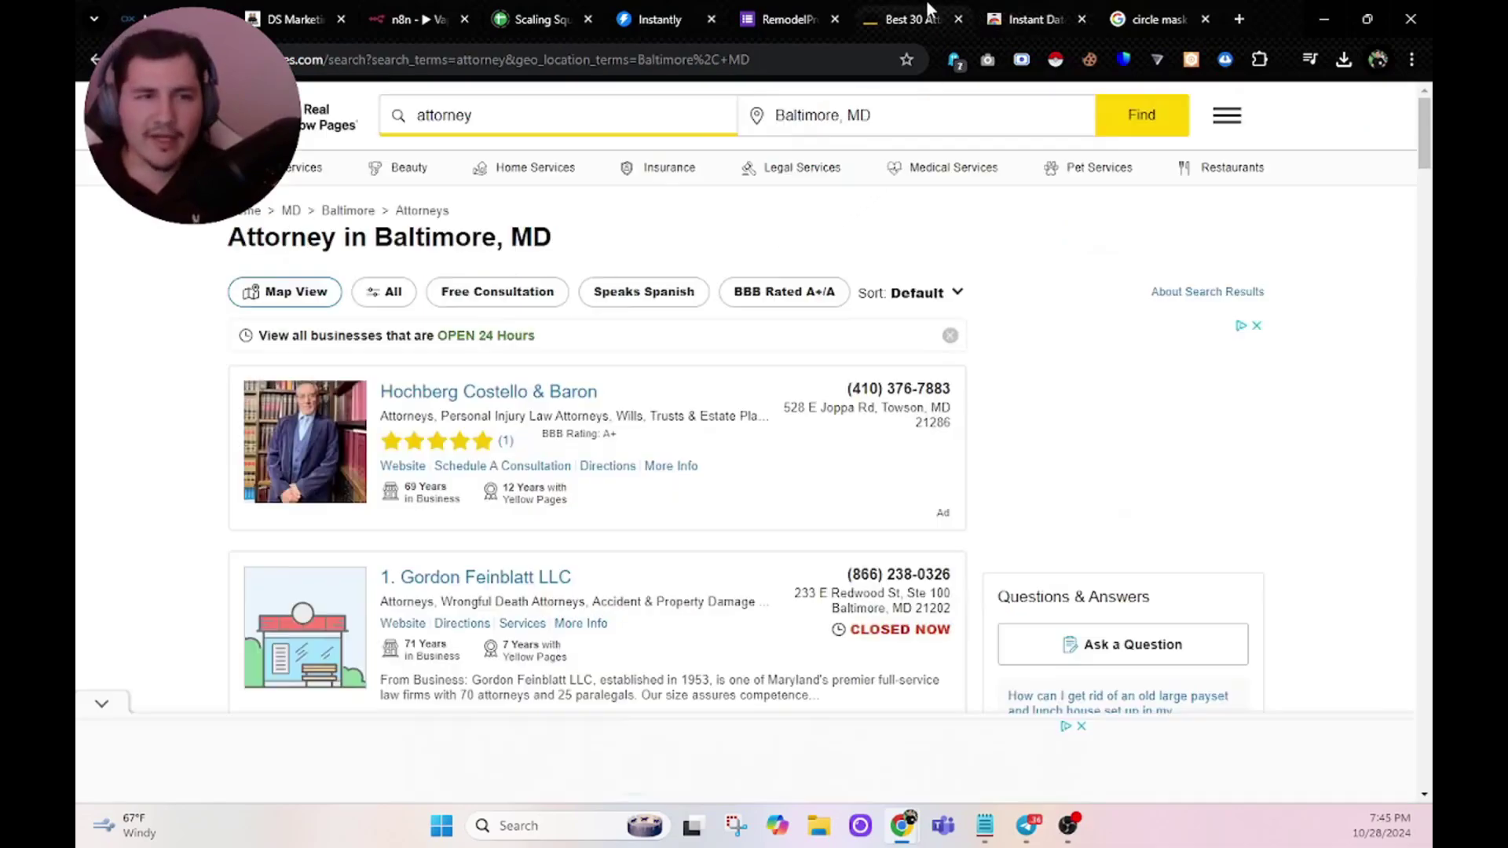
Run Instant Data Scraper on the Baltimore attorney results and review the extracted columns through phones and street addresses
click(1080, 724)
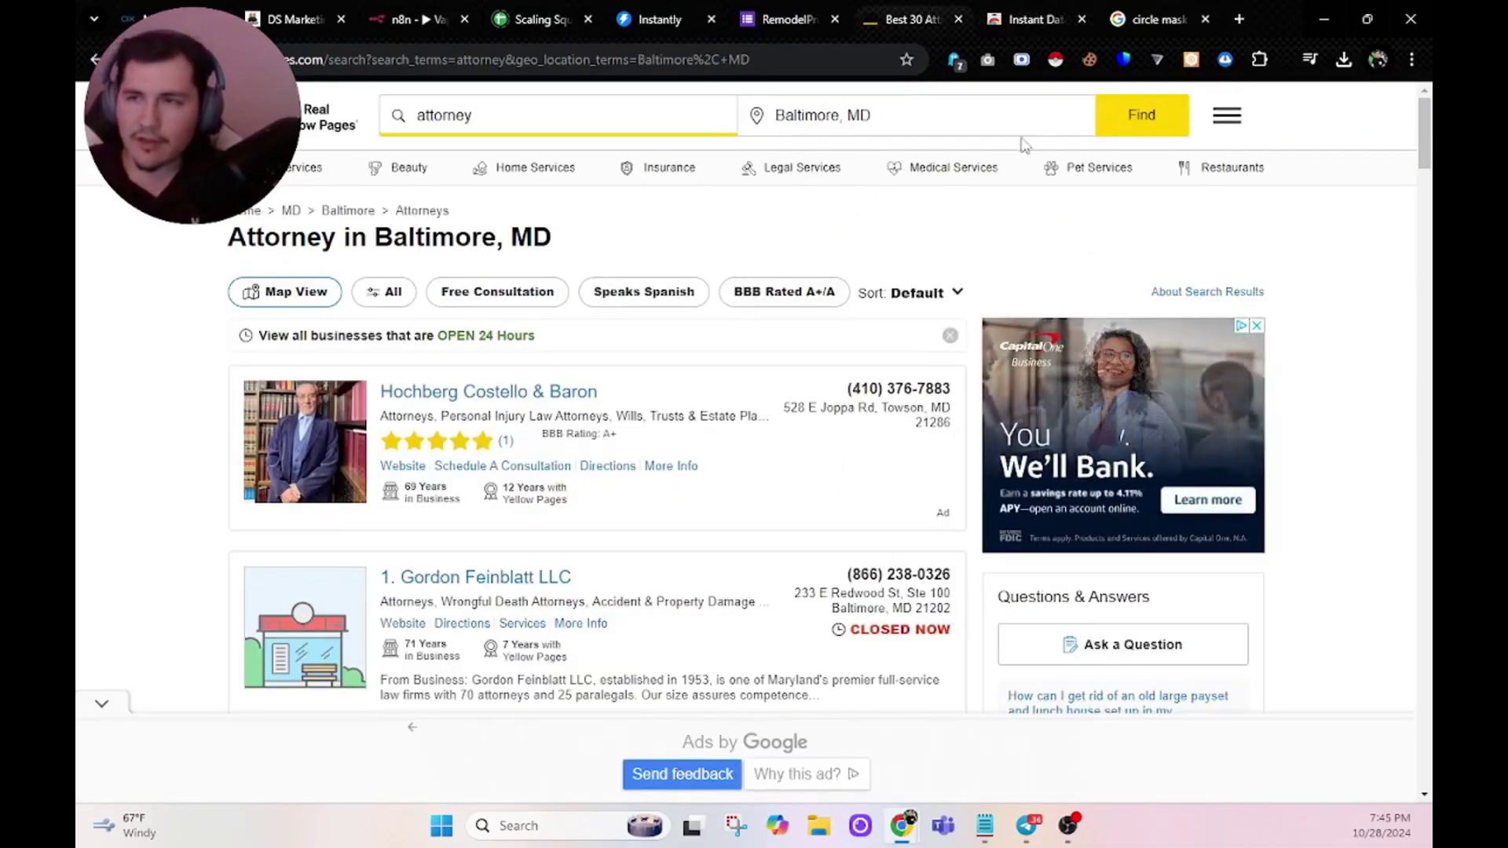
click(1056, 60)
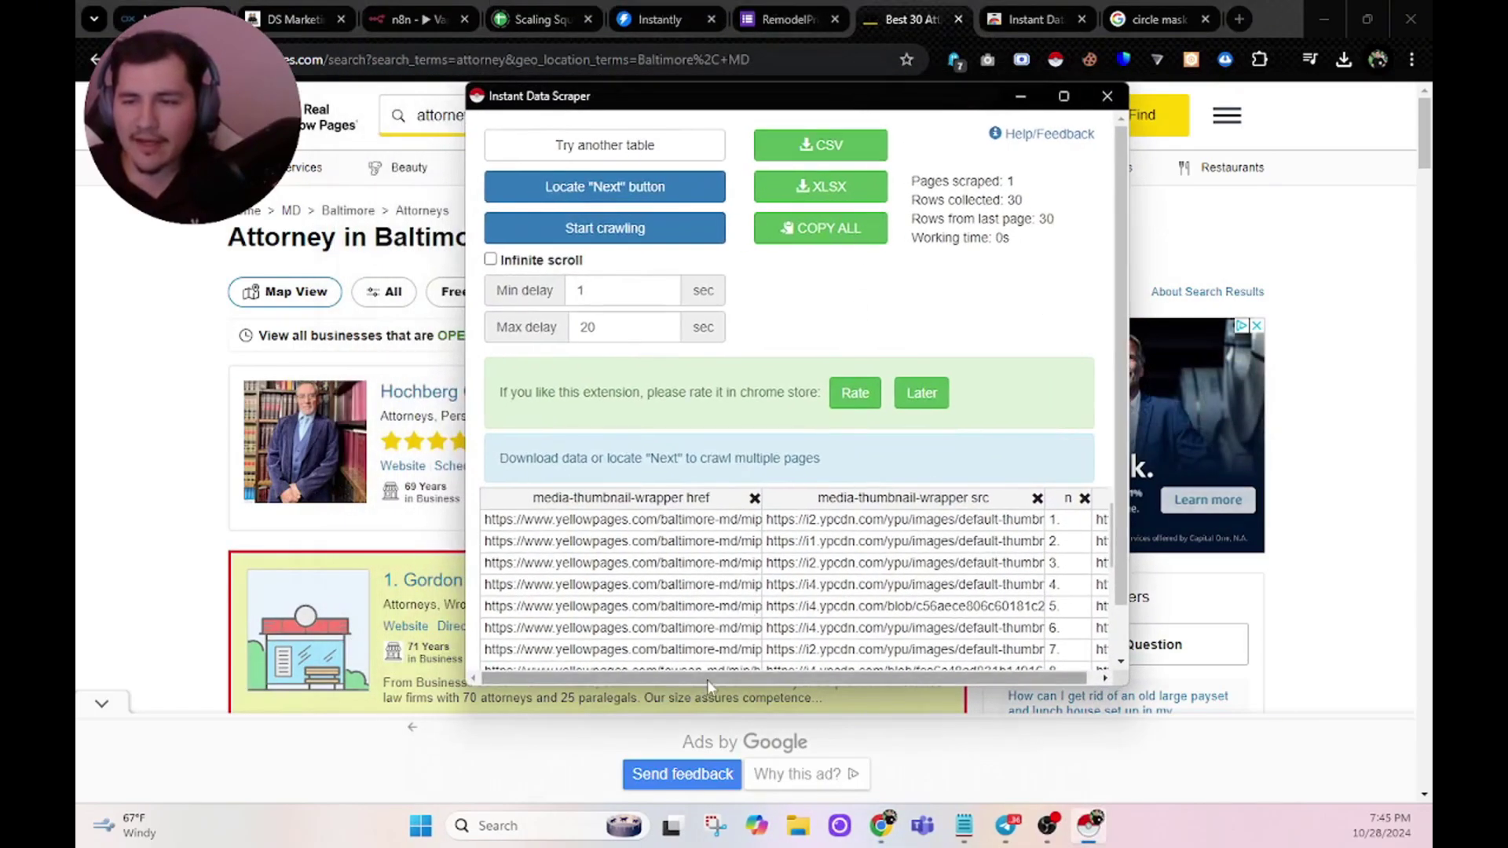
scroll(895, 510, down, 1)
scroll(785, 511, up, 1)
scroll(785, 511, down, 1)
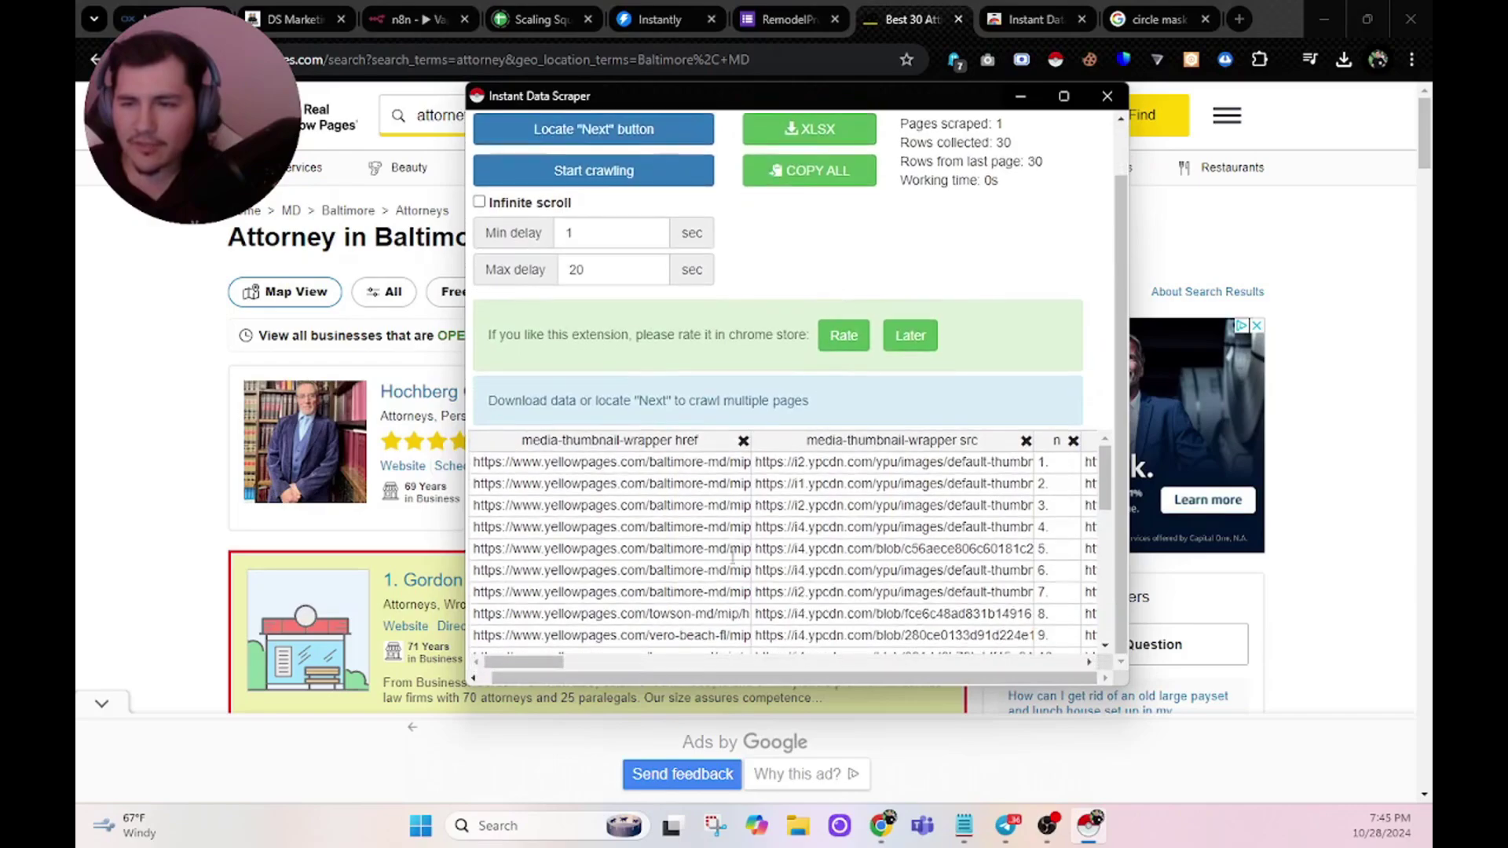
drag(532, 664, 946, 649)
scroll(947, 649, right, 6)
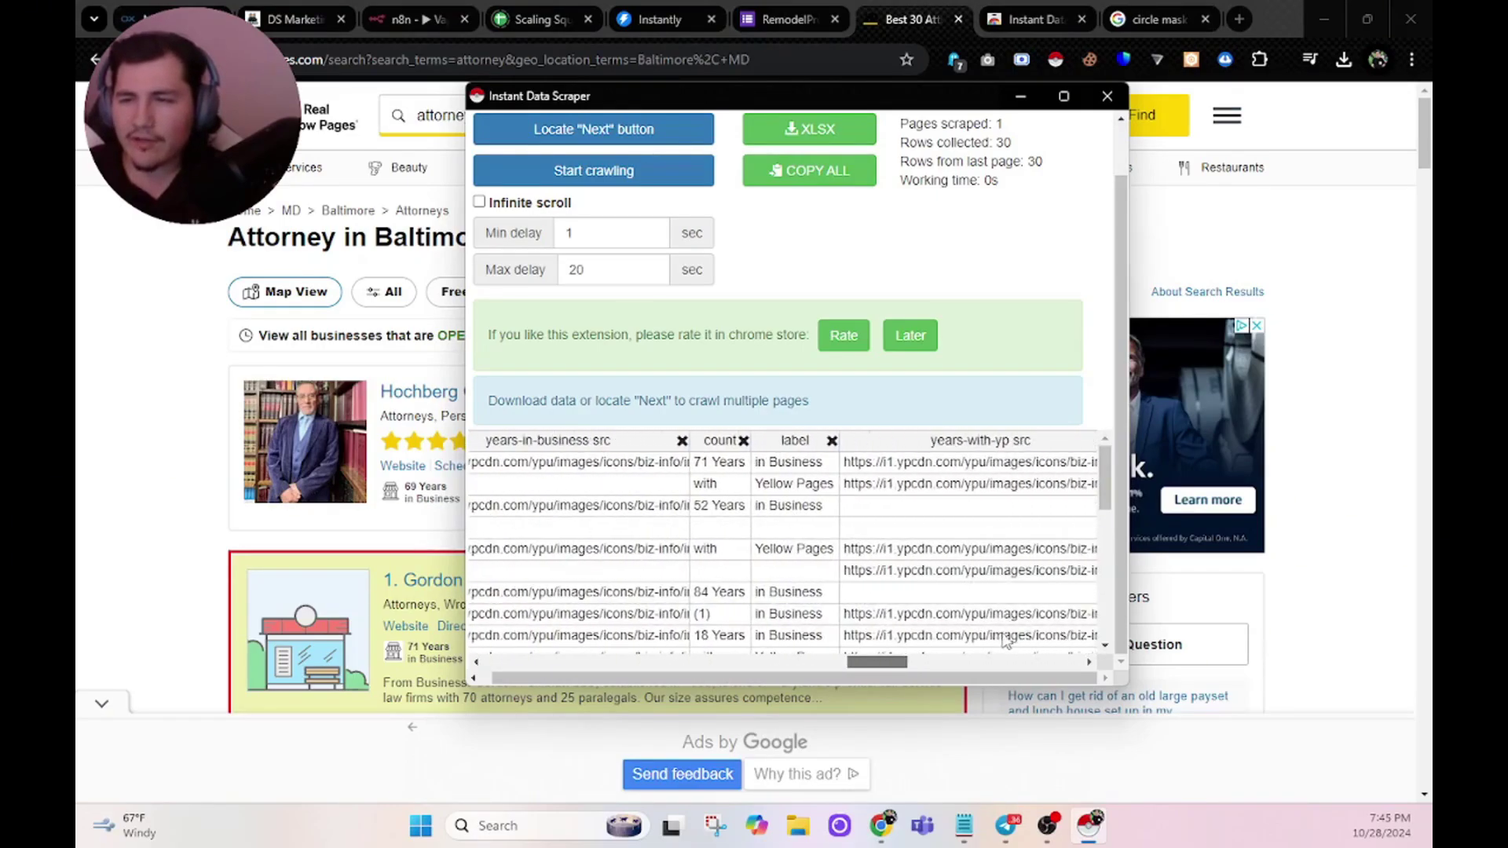
scroll(1051, 633, right, 2)
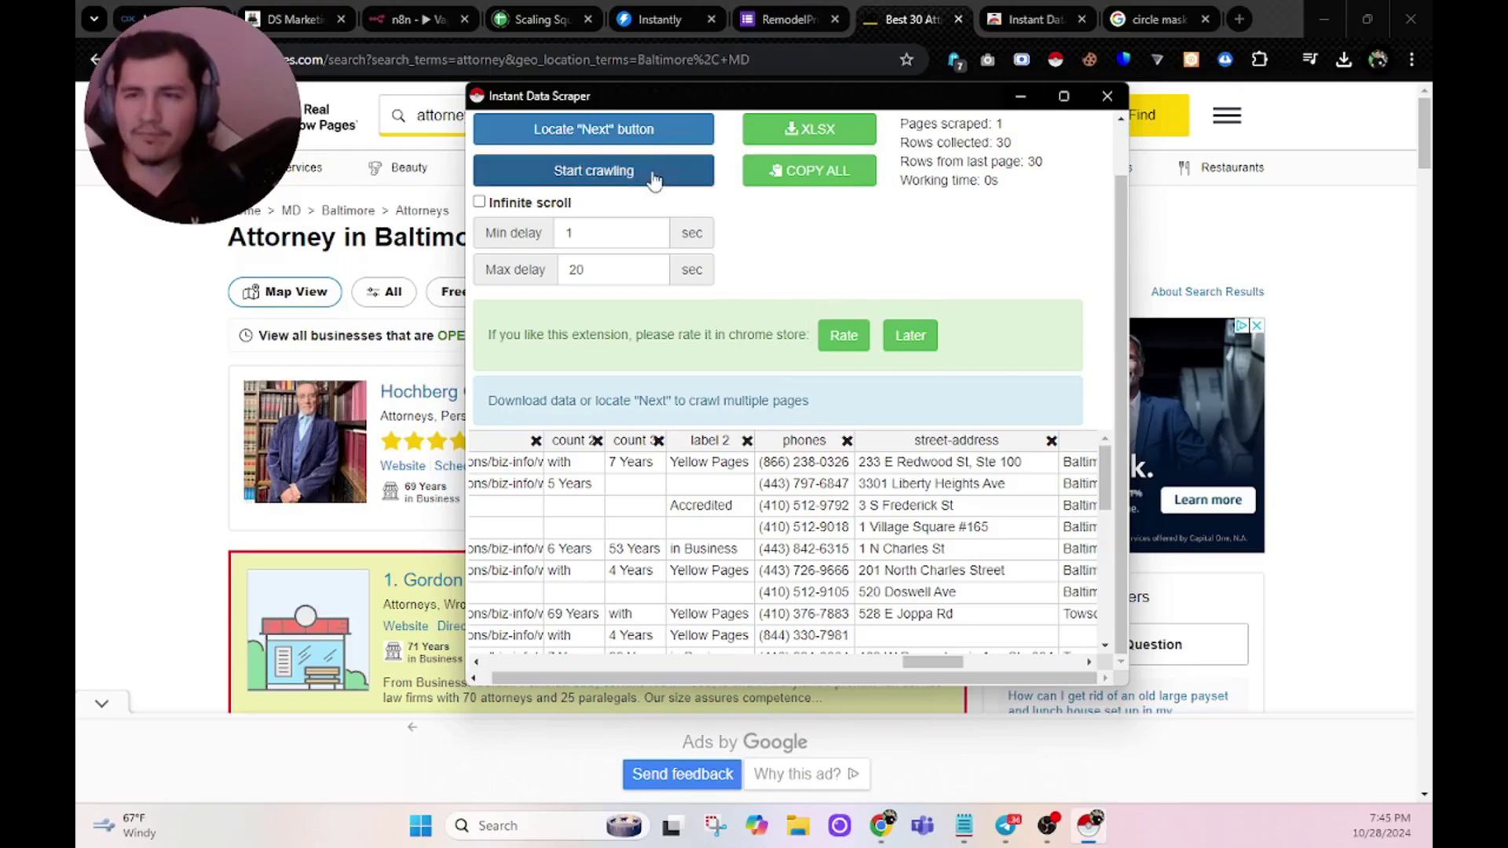
Locate the results' next-page arrow as the scraper's "Next" button and check its highlight in the pagination
click(547, 129)
scroll(597, 432, down, 5)
scroll(597, 432, down, 20)
scroll(969, 355, down, 9)
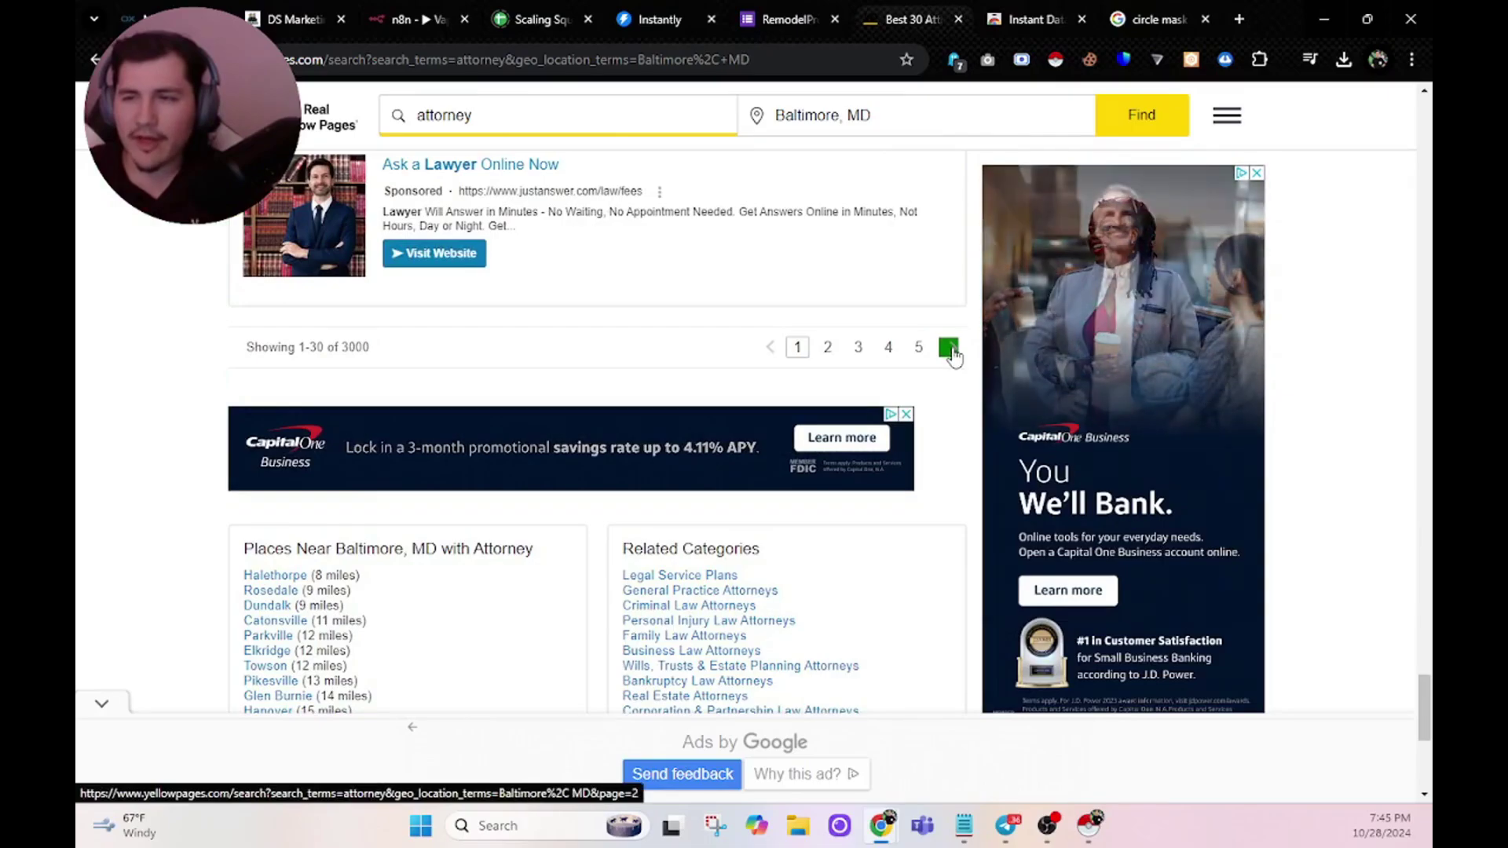
key(Home)
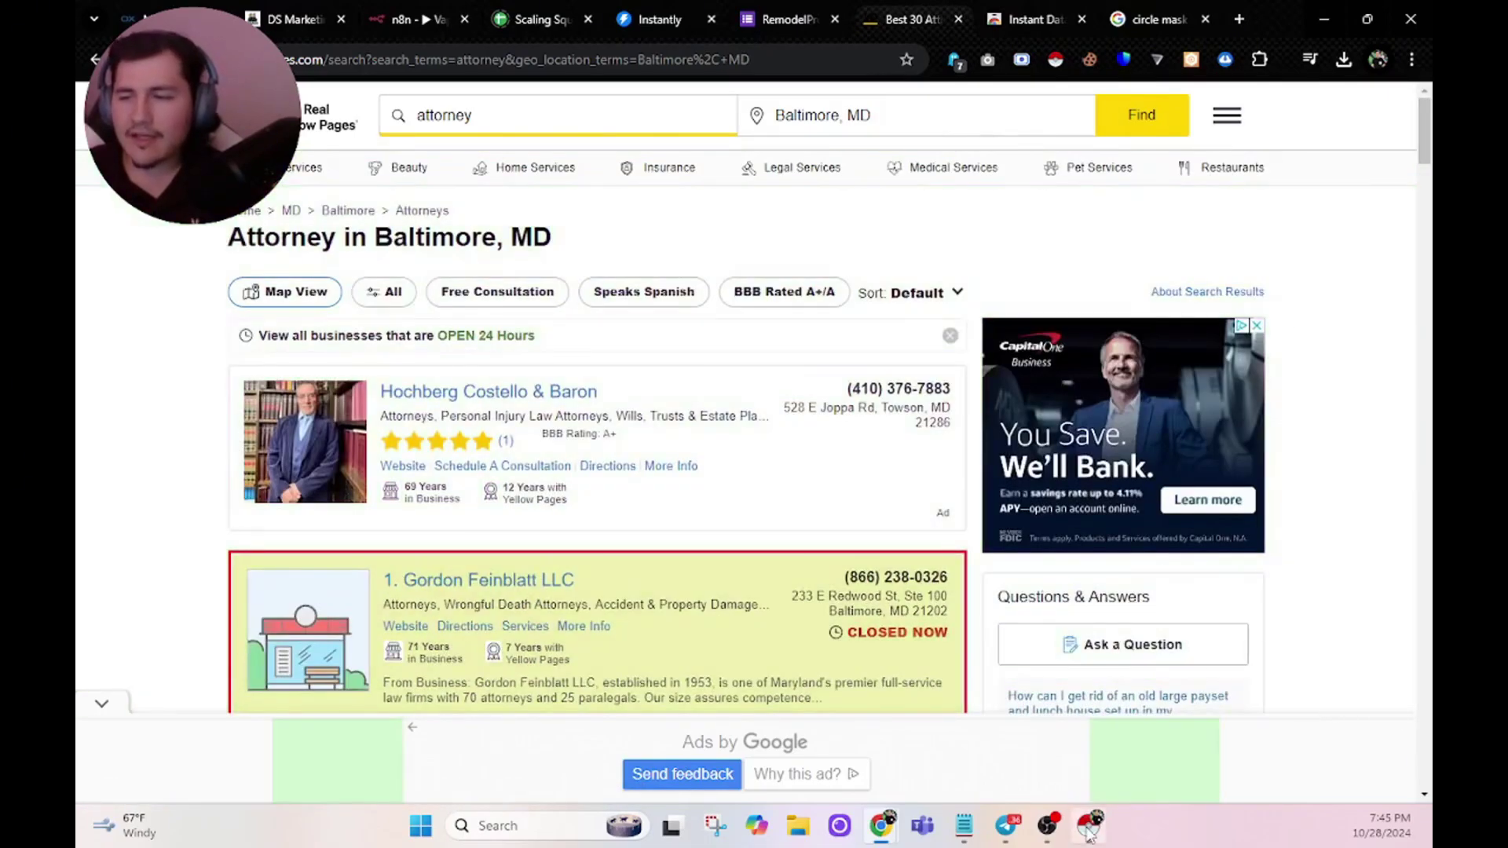
click(1090, 832)
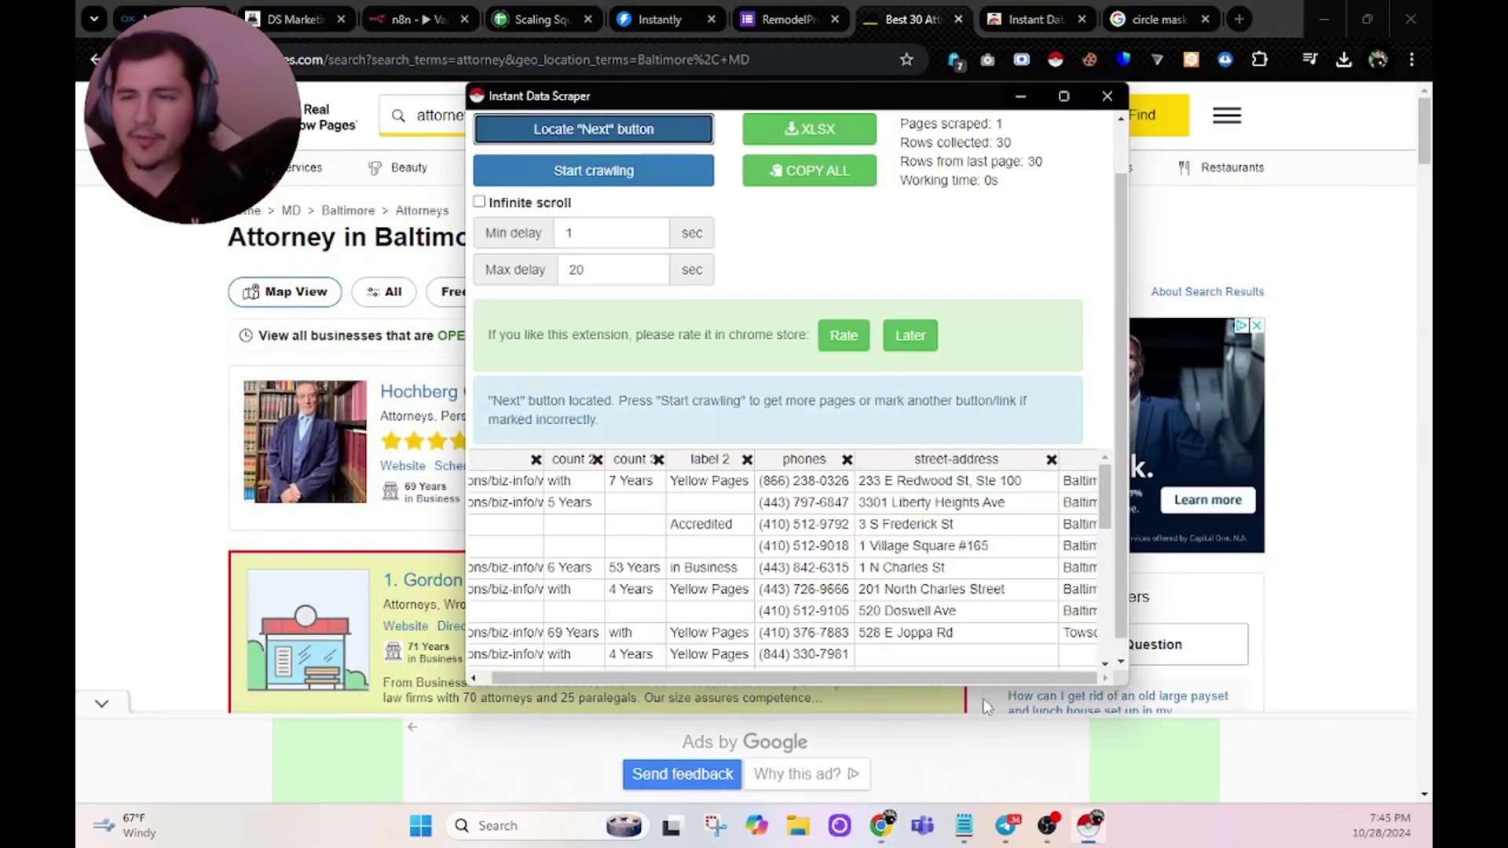
Crawl multiple attorney result pages until manually stopped, and review the collected phone numbers and street addresses before closing the scraper
click(635, 182)
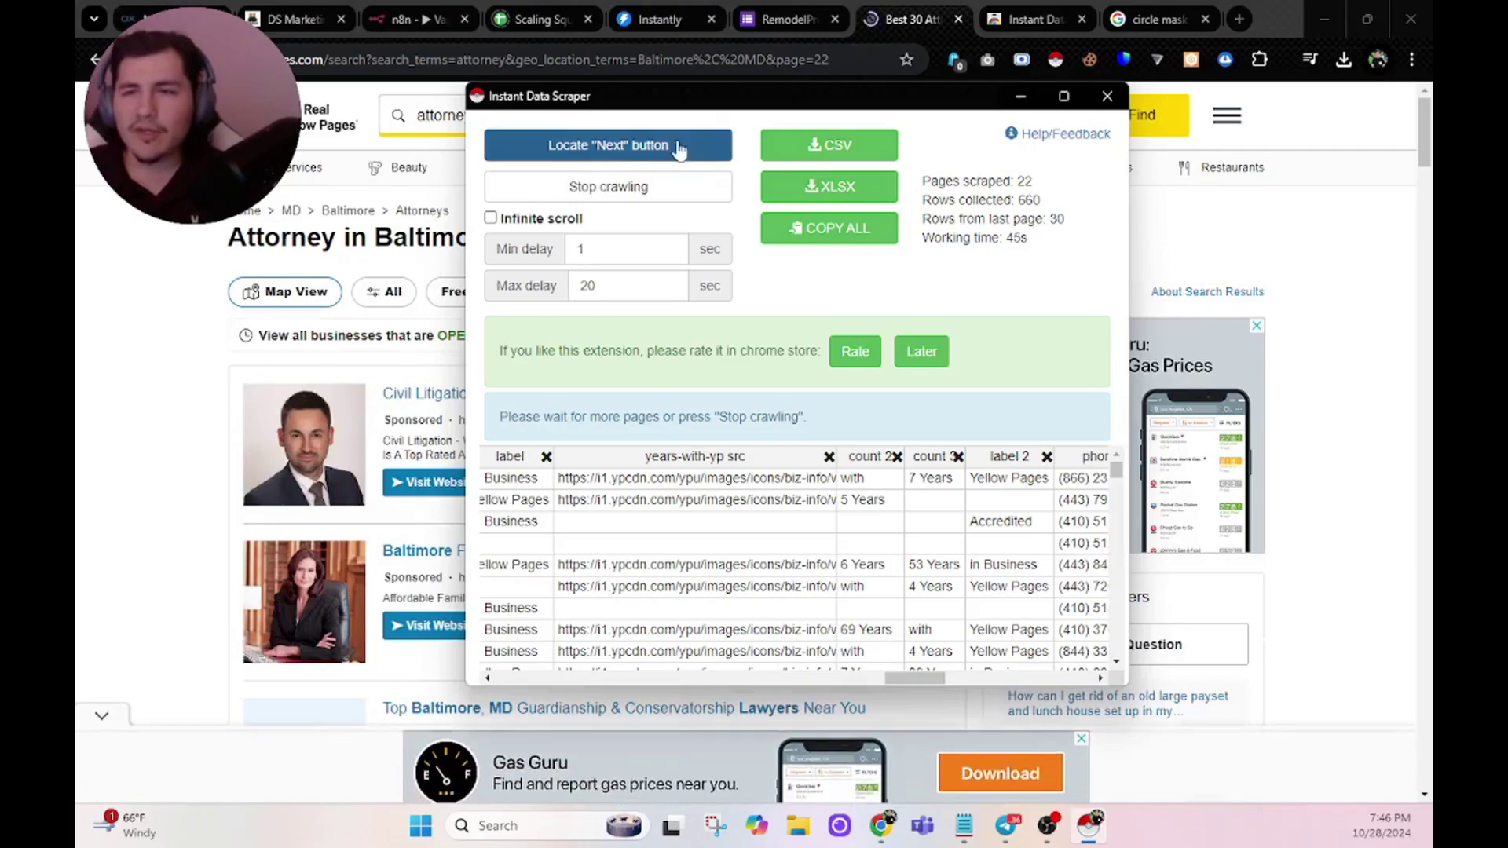
click(625, 191)
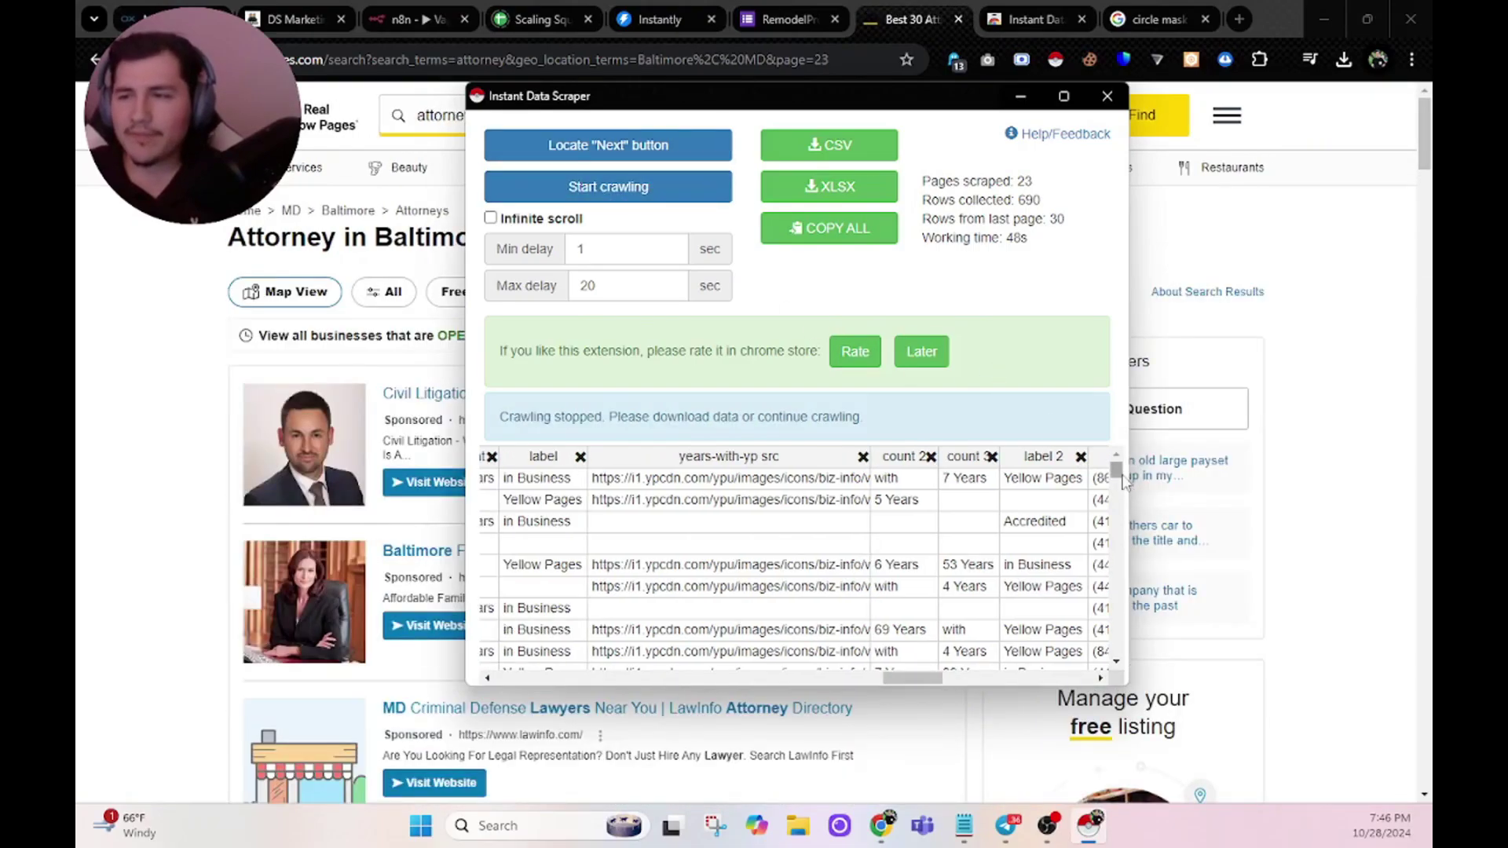
drag(1116, 472, 1123, 508)
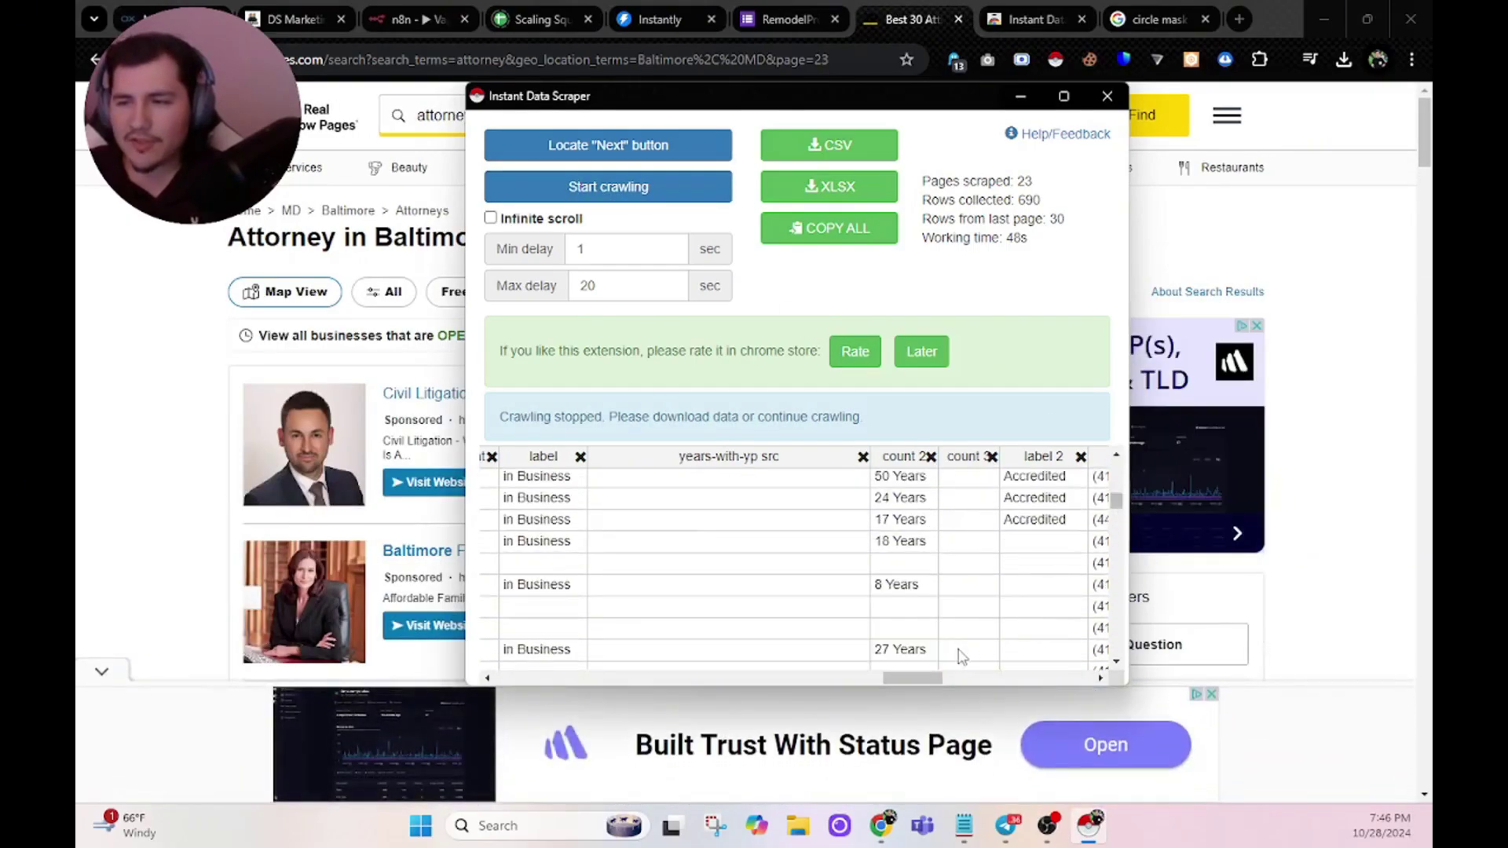
drag(916, 679, 948, 677)
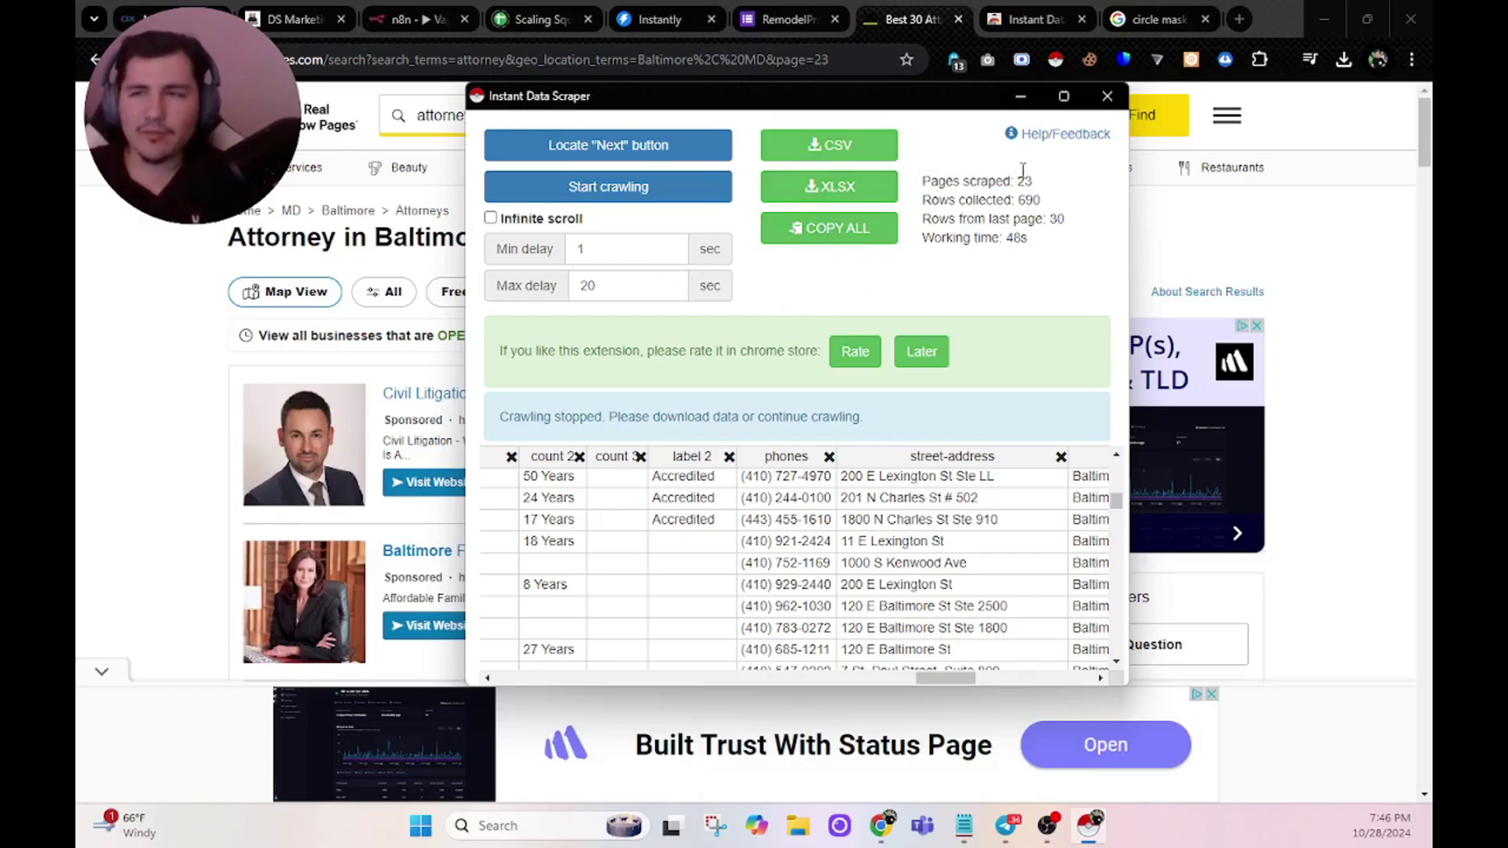
click(1108, 95)
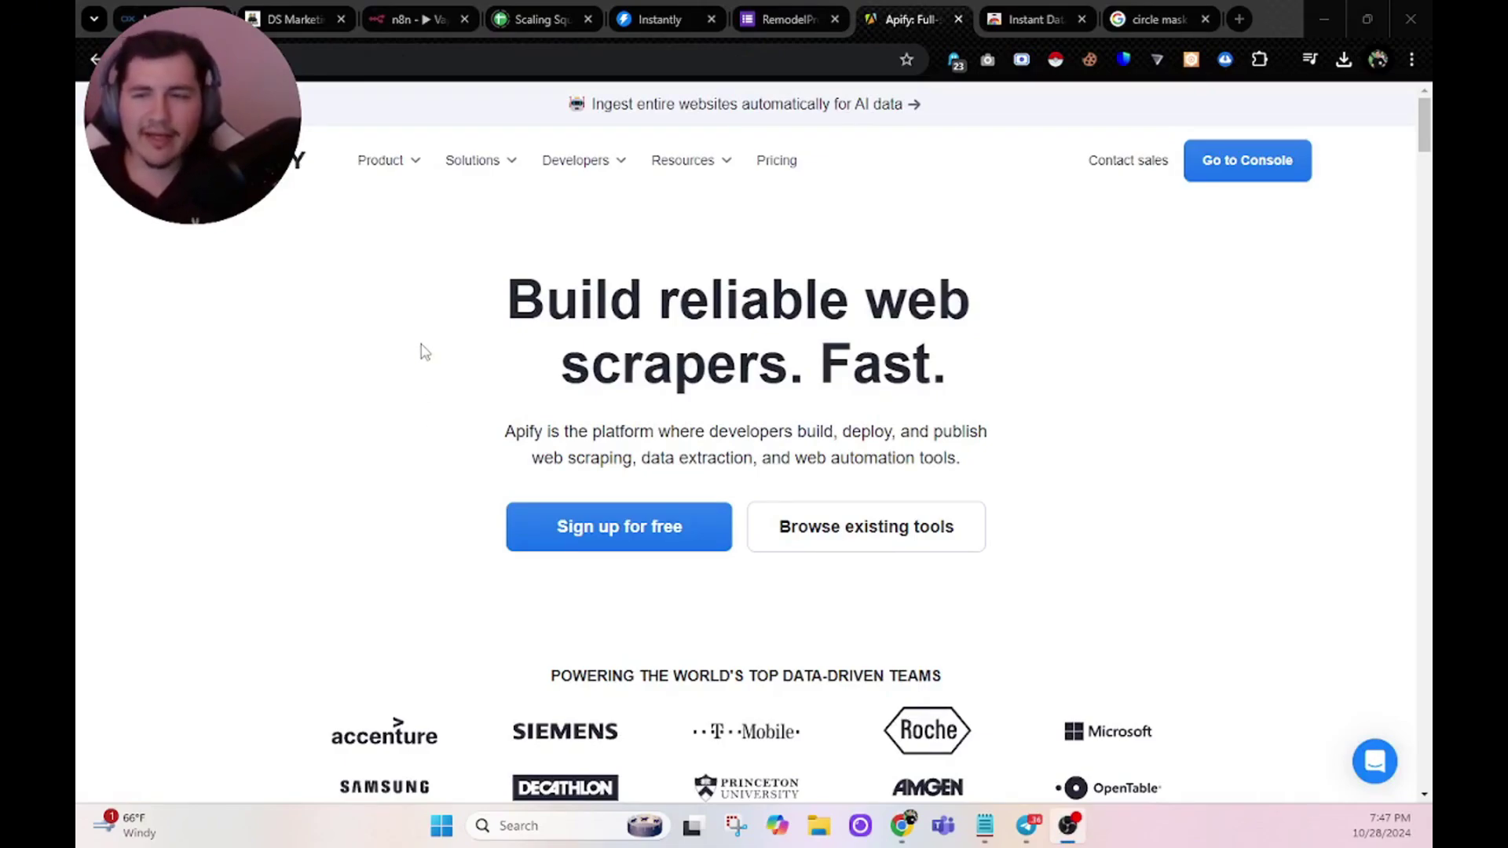
Browse the Apify Store from the console and view the Apollo.io leads scraper among the popular community Actors
click(1210, 183)
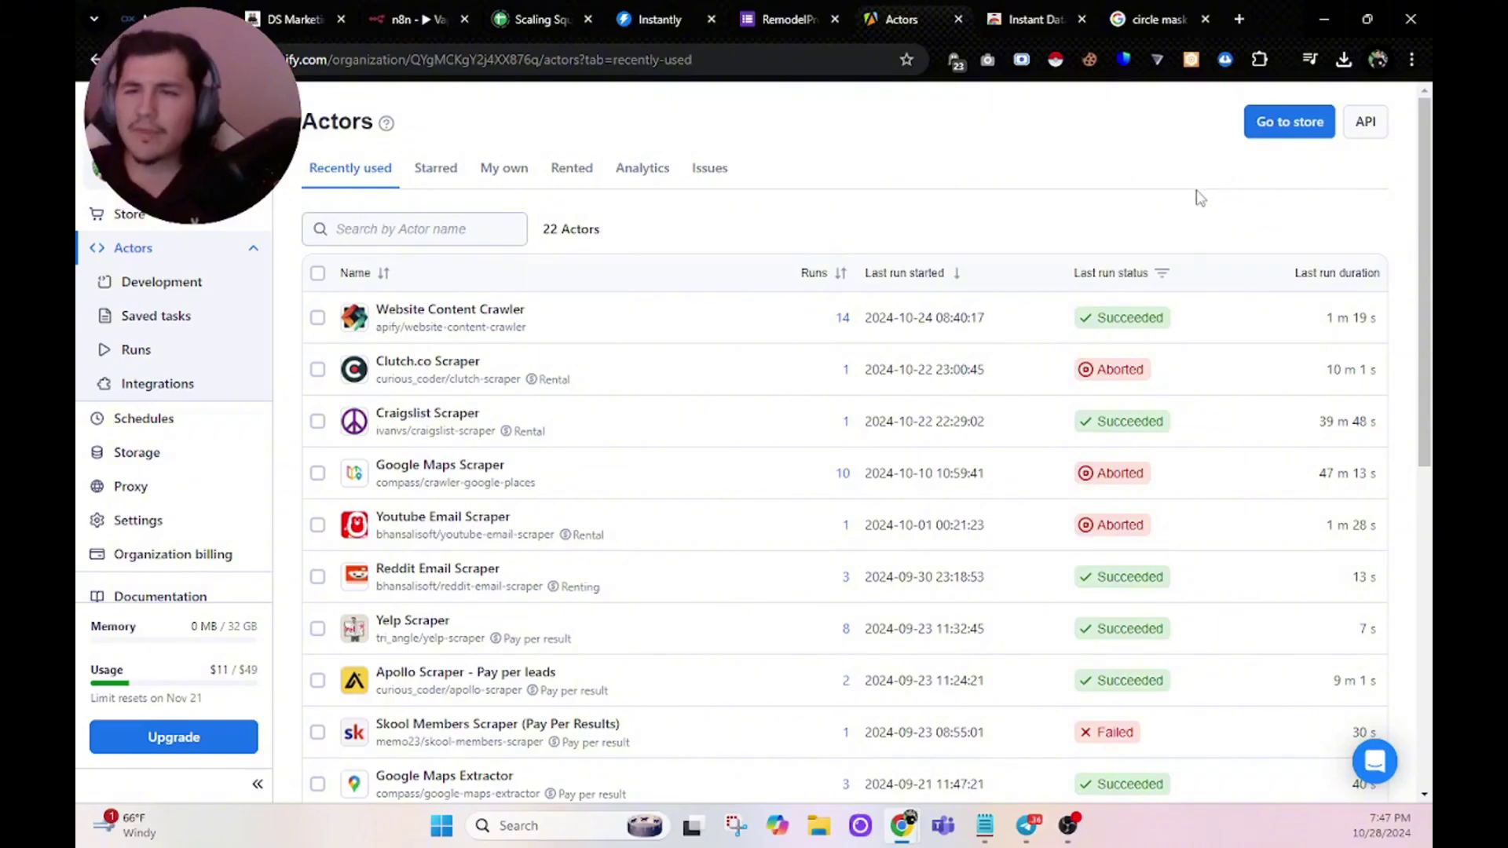
click(202, 226)
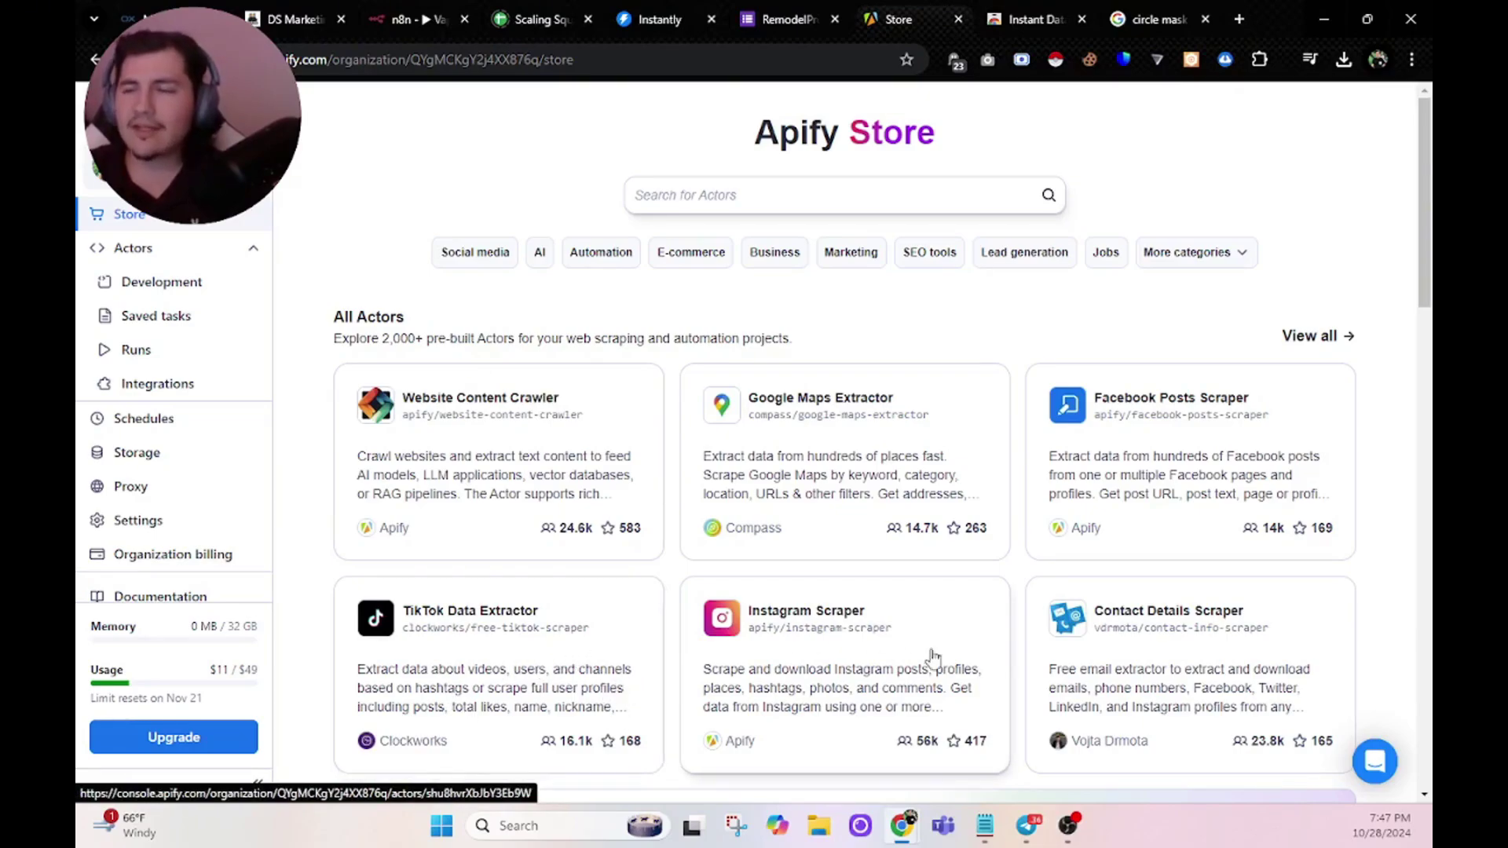
drag(1423, 198, 1421, 315)
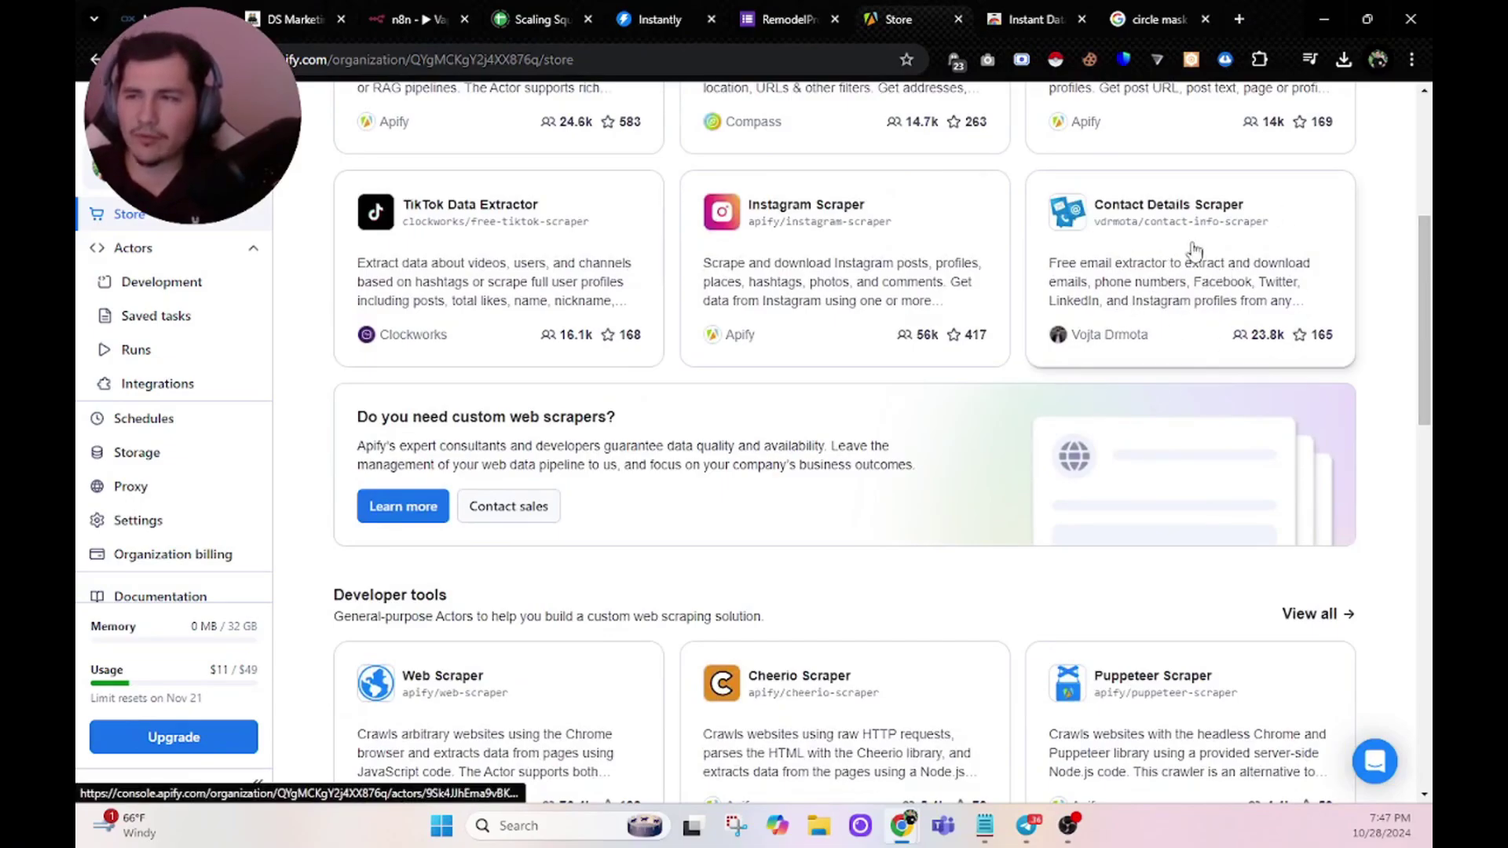
drag(1421, 233, 1421, 388)
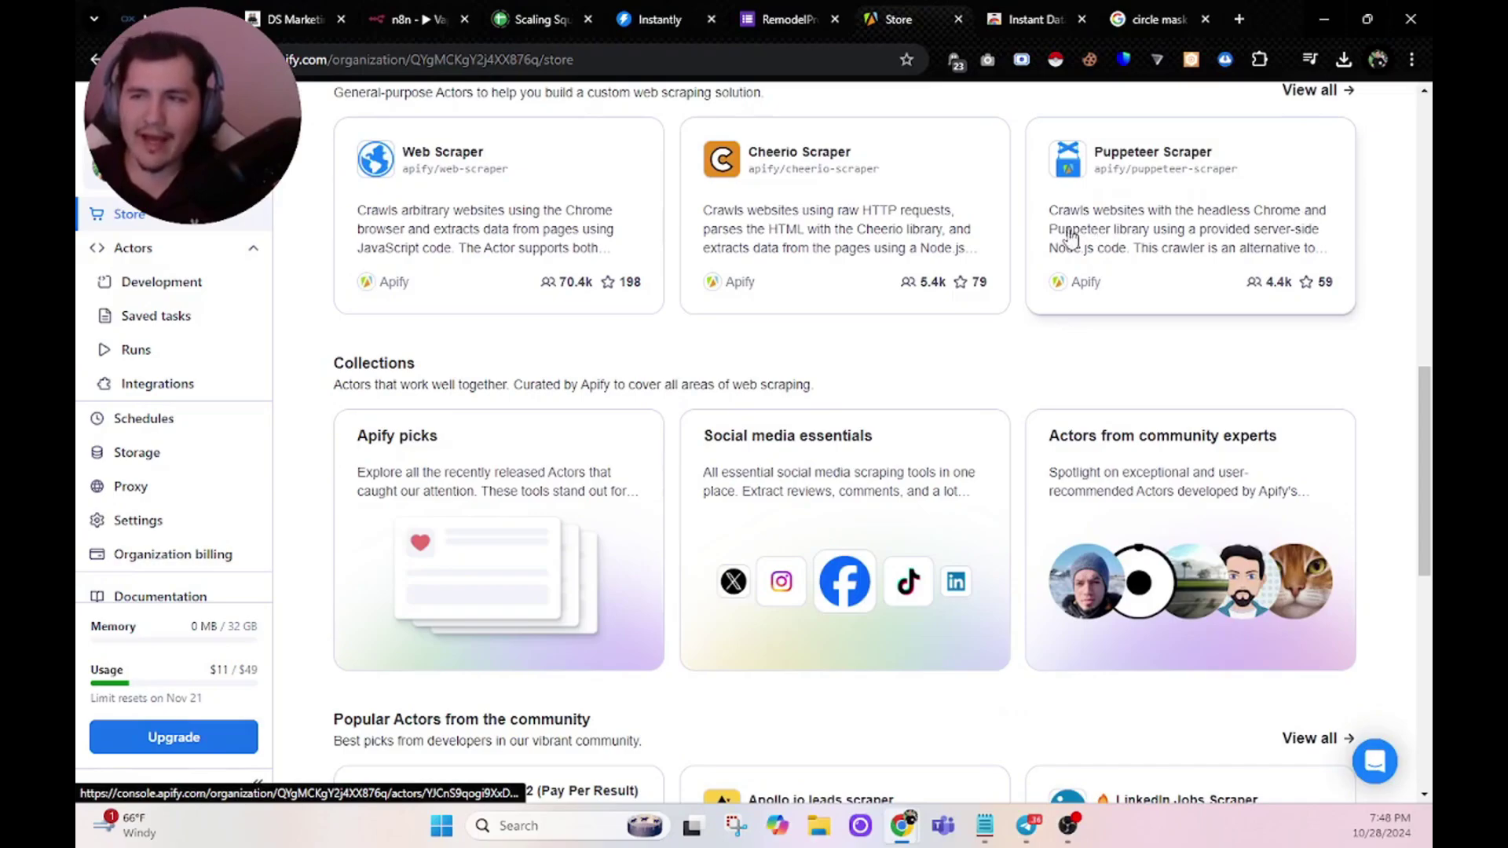
drag(1423, 440, 1406, 577)
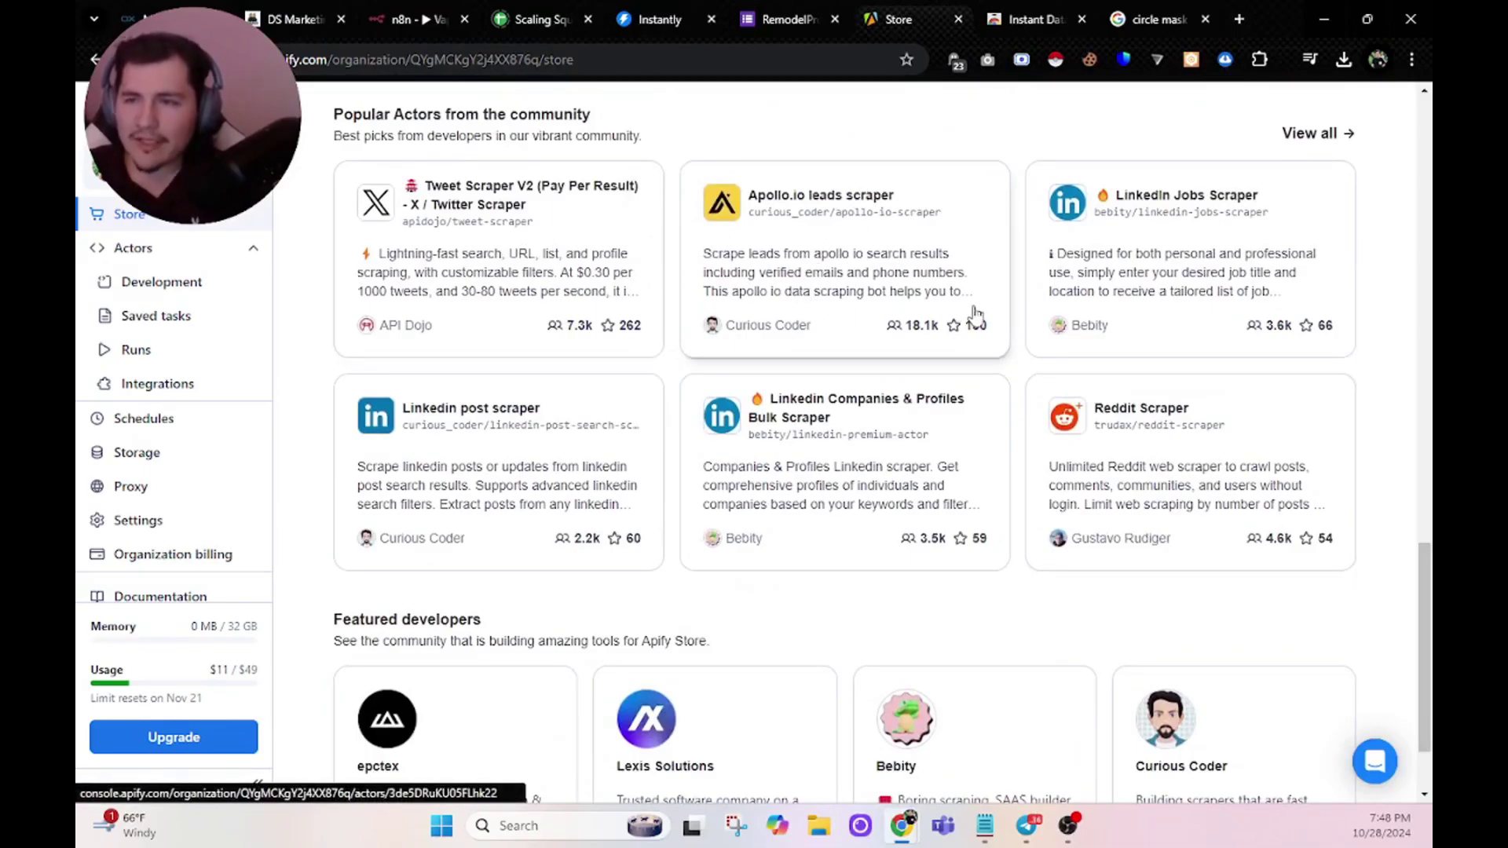
click(852, 242)
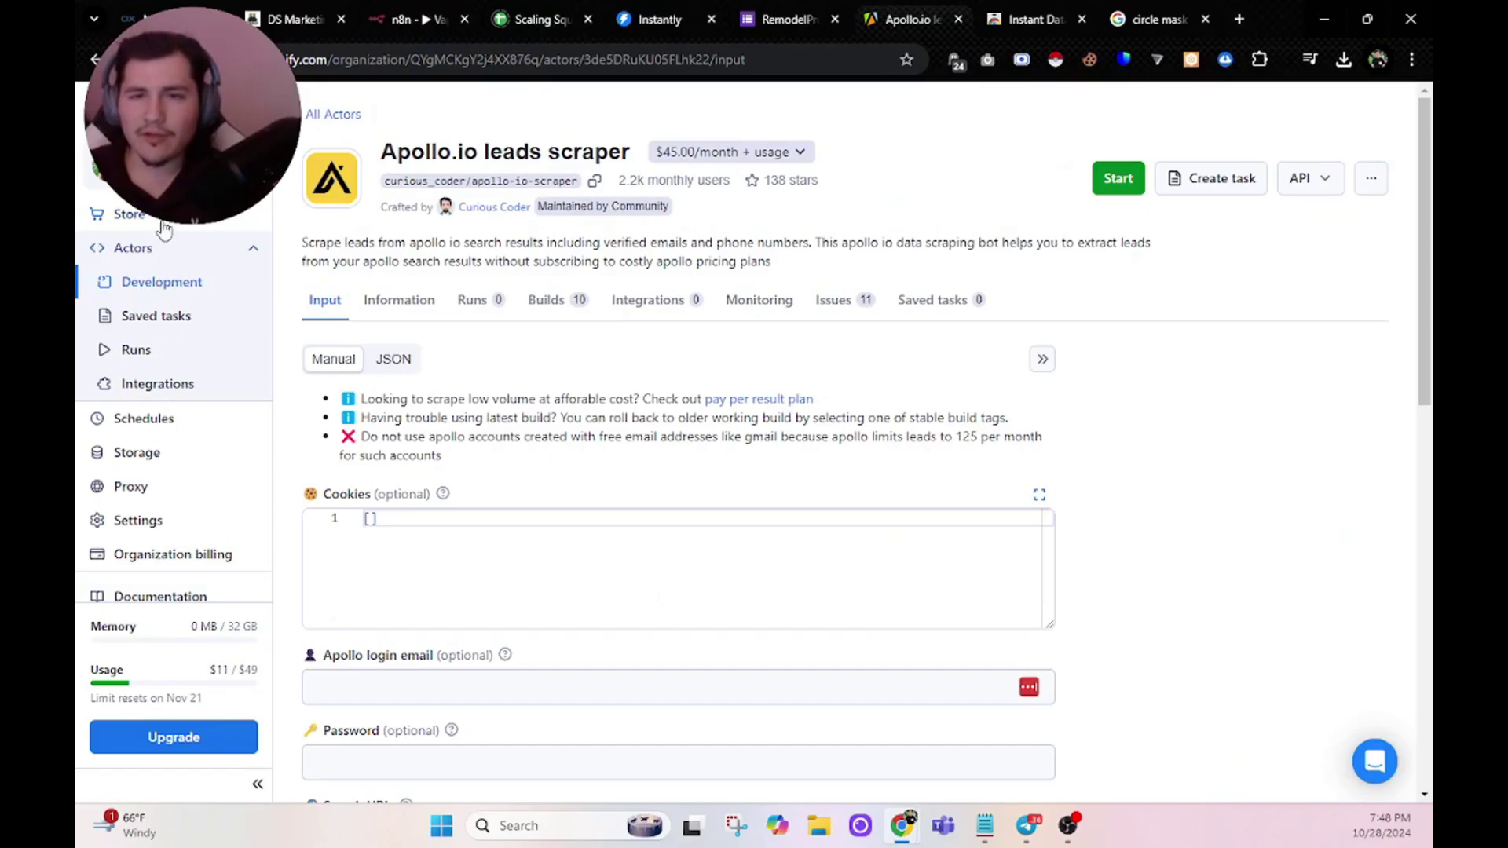
Search the Apify Store for "Apollo" and view the Apollo Scraper - Pay per leads Actor
click(129, 214)
click(916, 195)
text(Apoll)
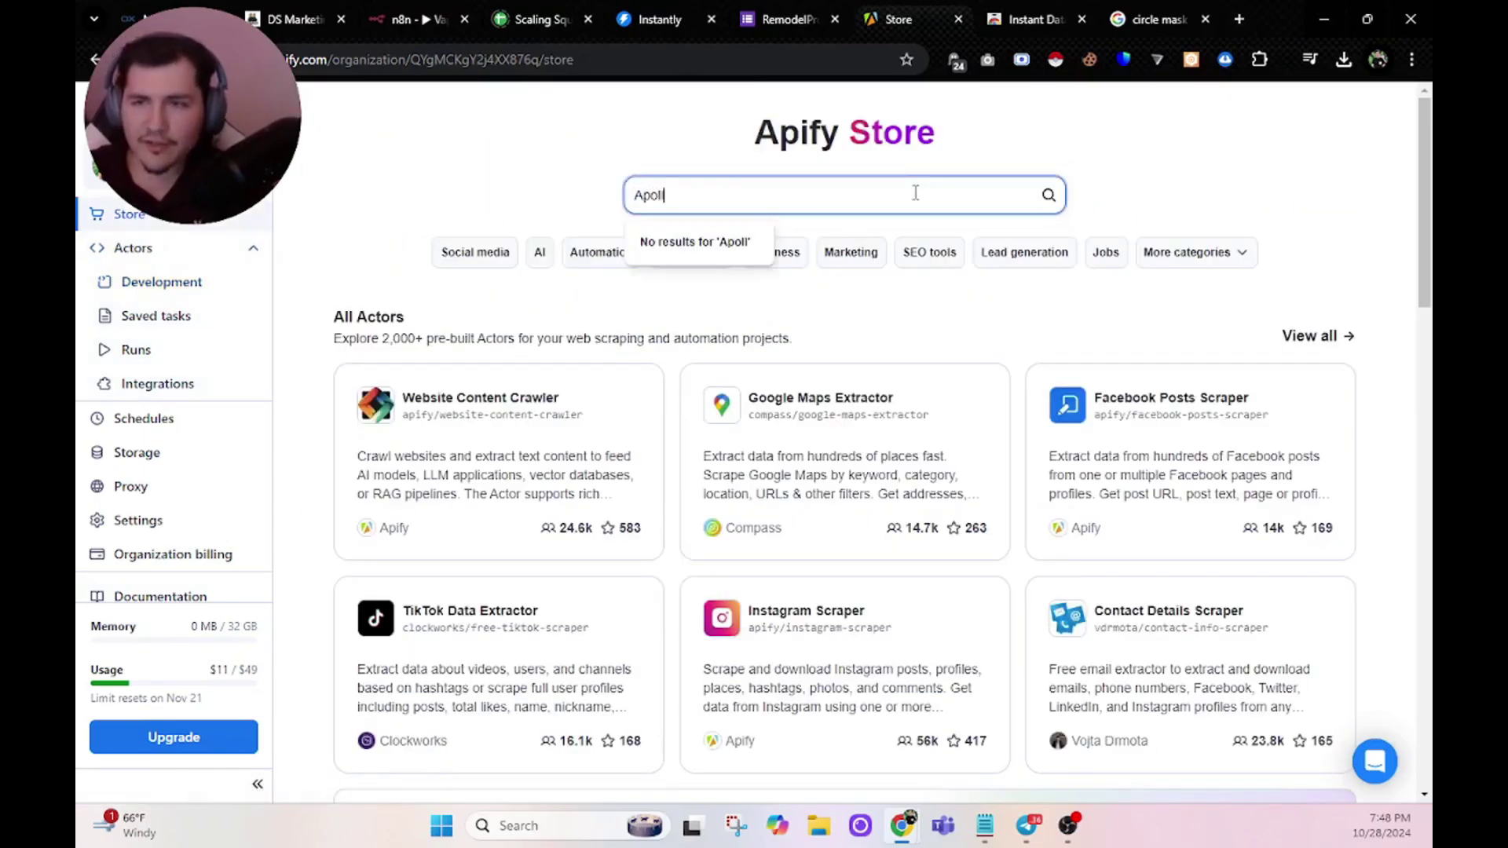
text(o)
key(Return)
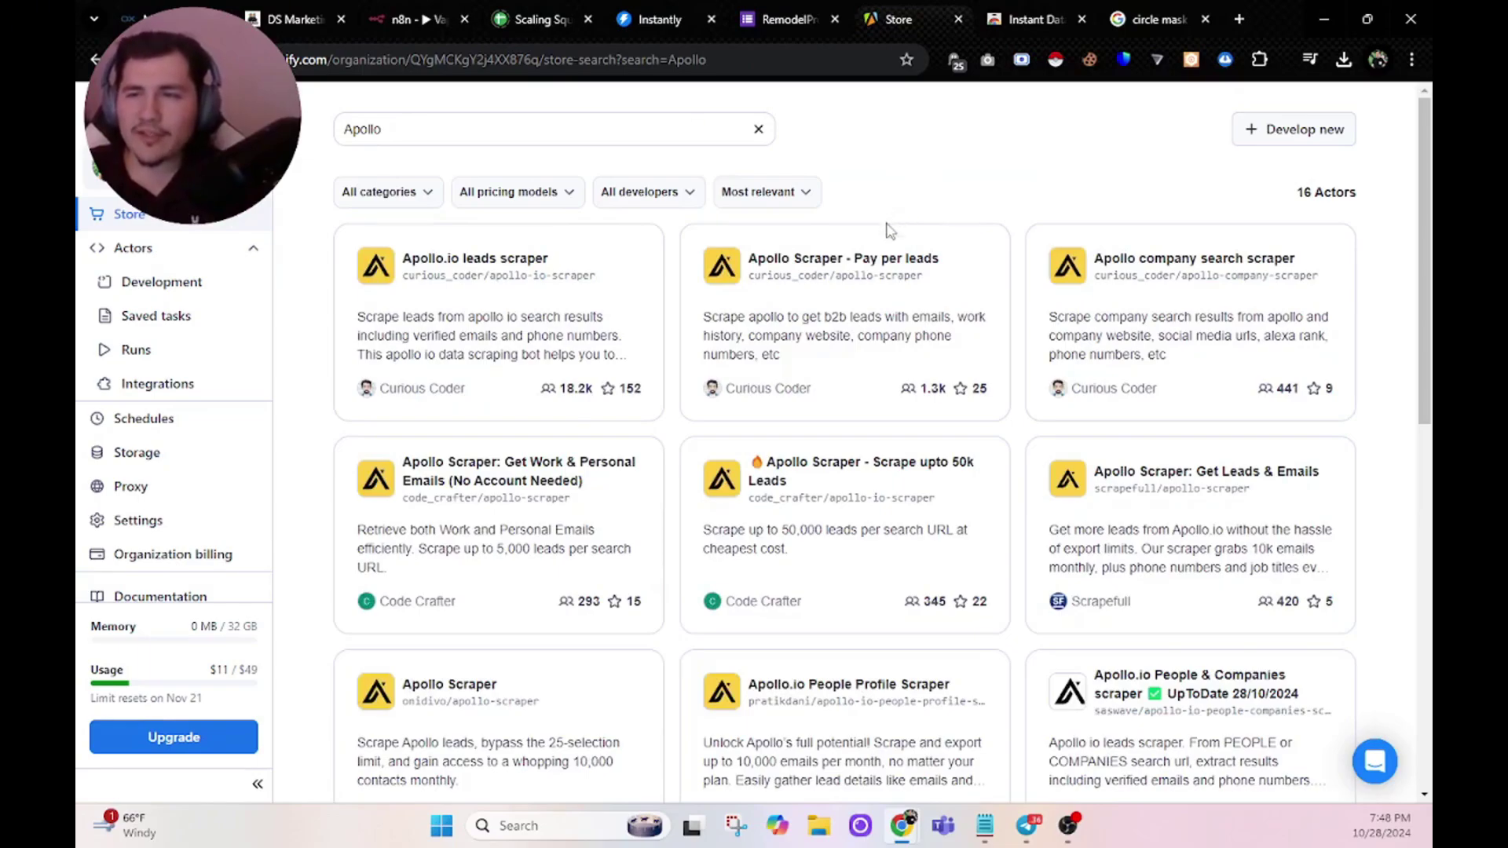
click(862, 283)
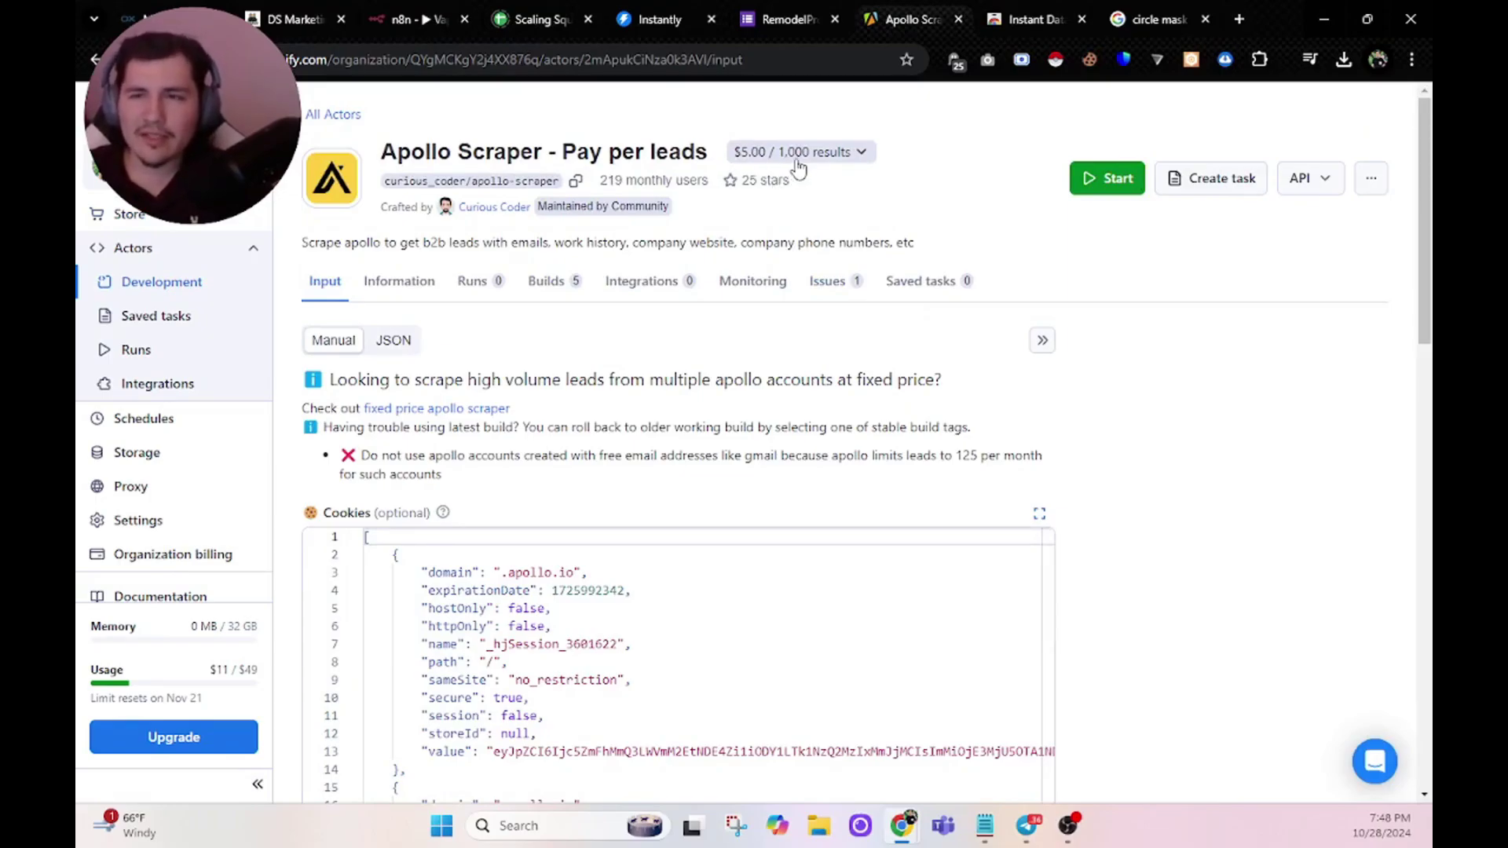
Check the export options for the Reddit Email Scraper run's dataset and return to the recently used Actors list
click(328, 115)
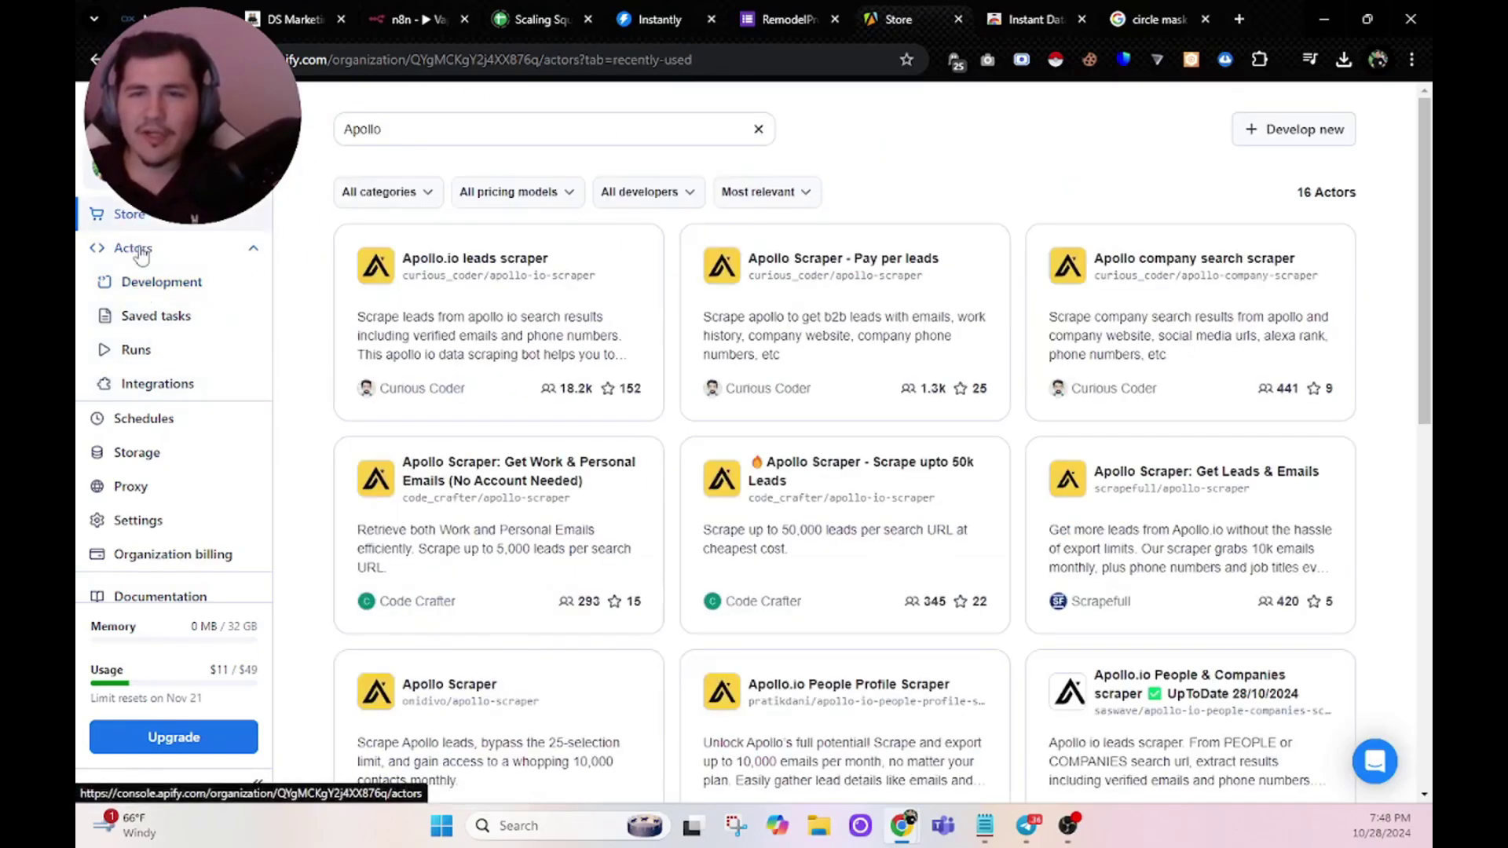
click(134, 249)
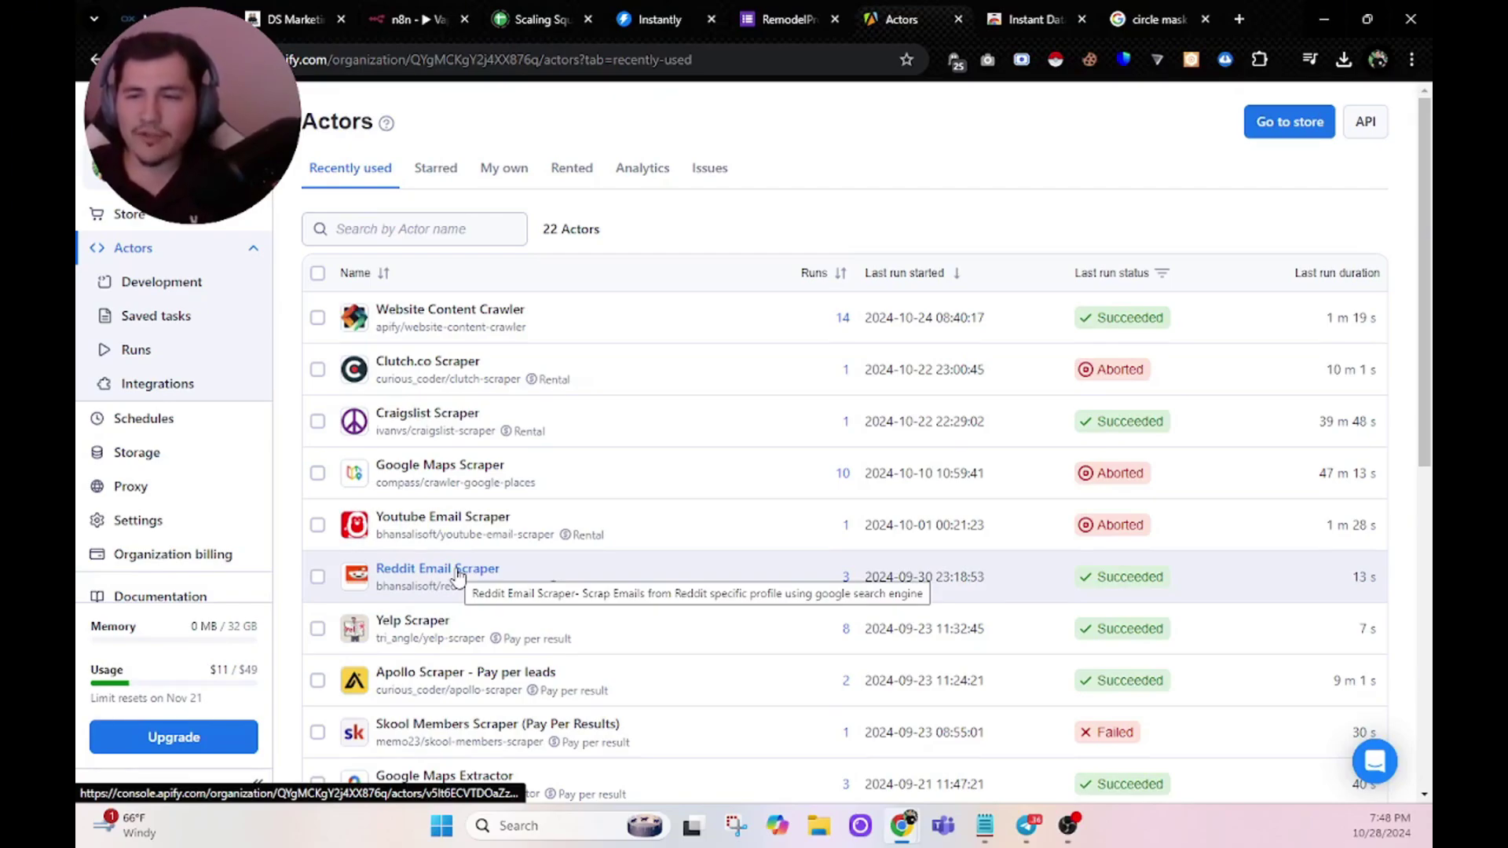
click(847, 578)
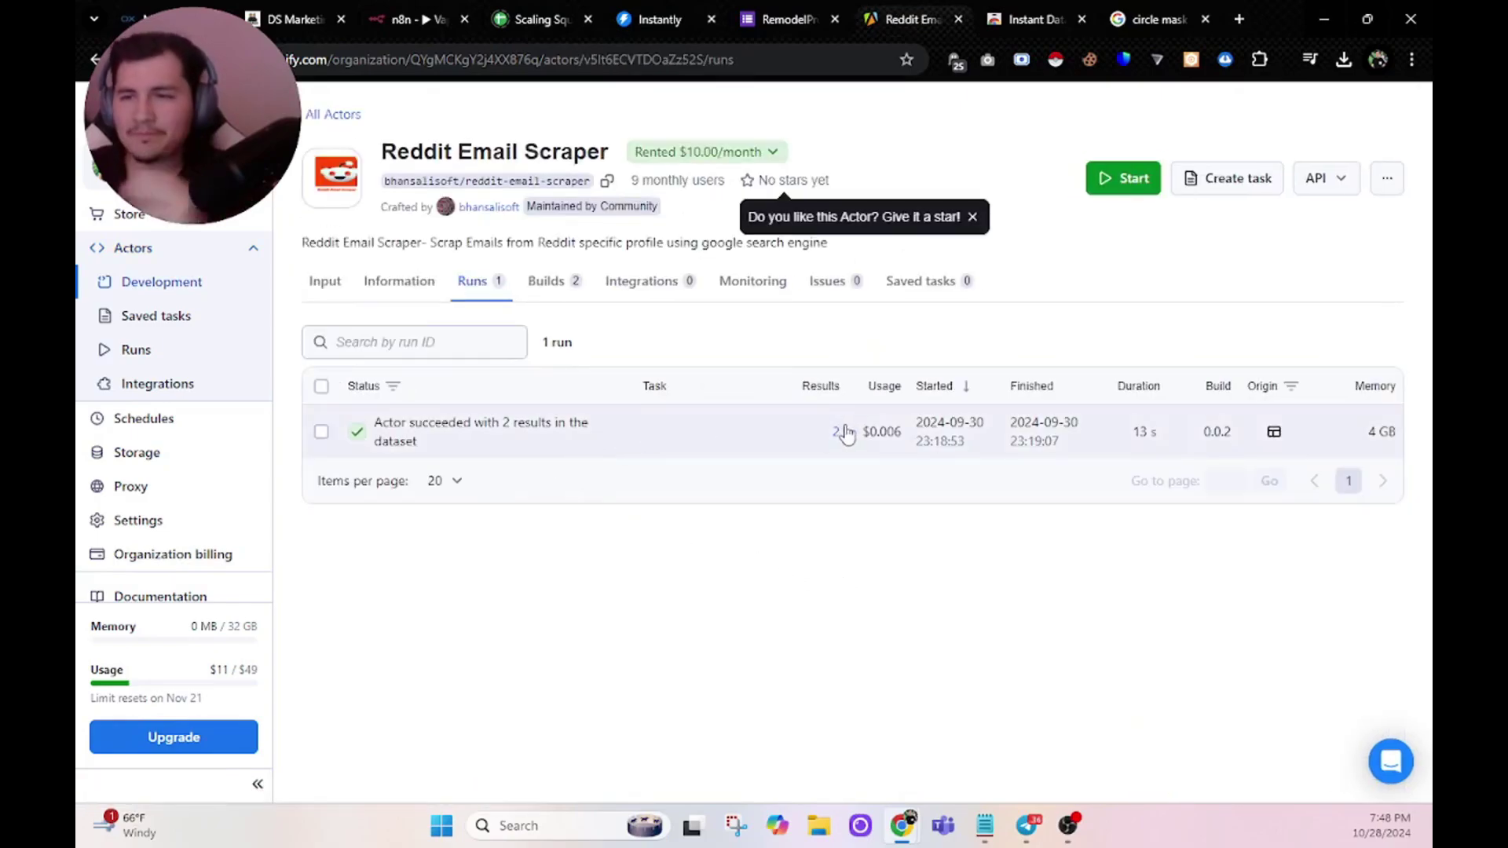
click(837, 434)
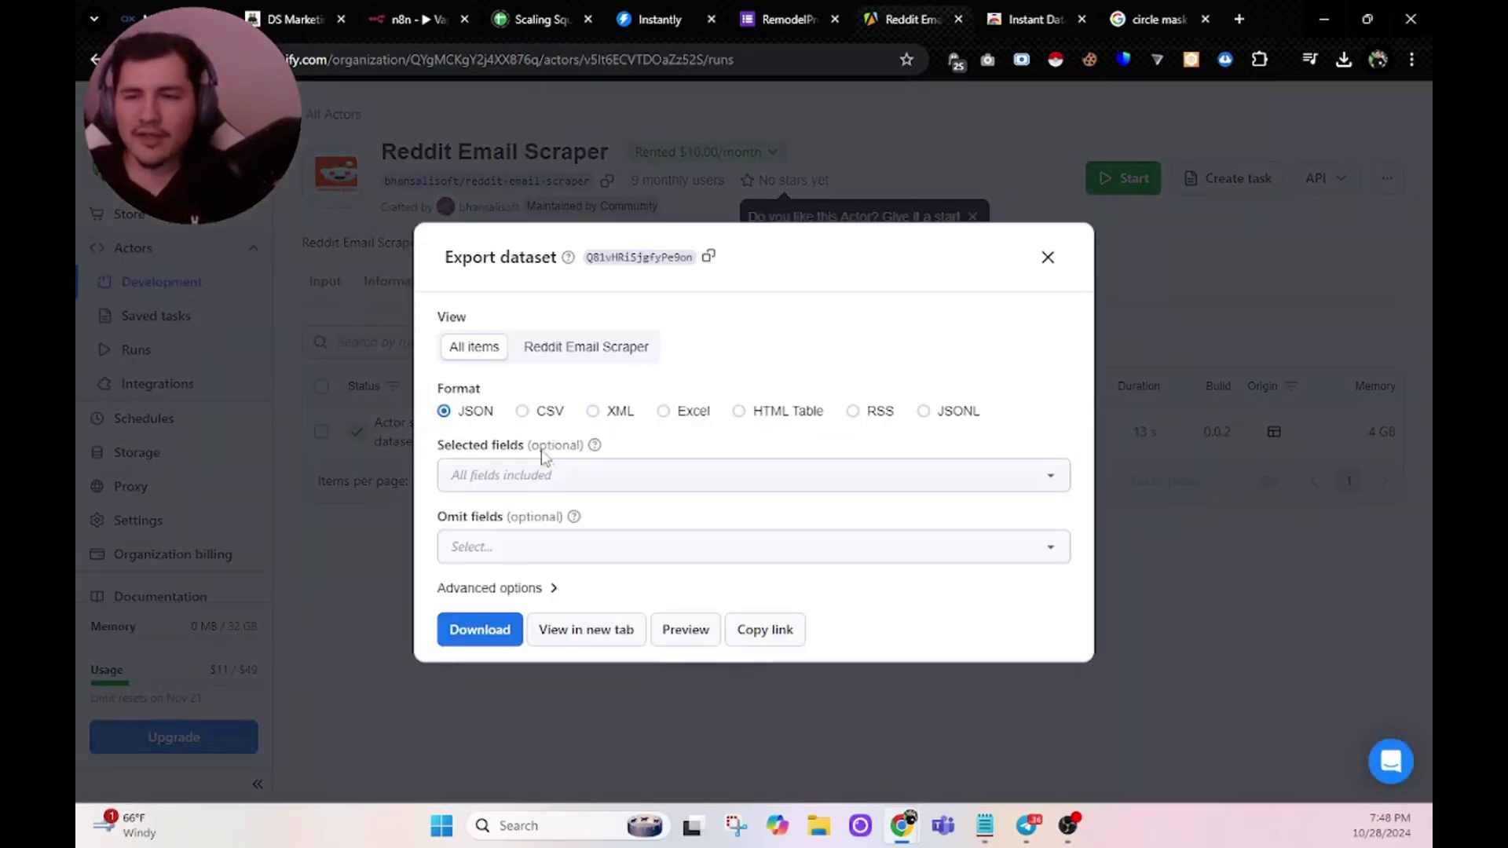
click(1047, 259)
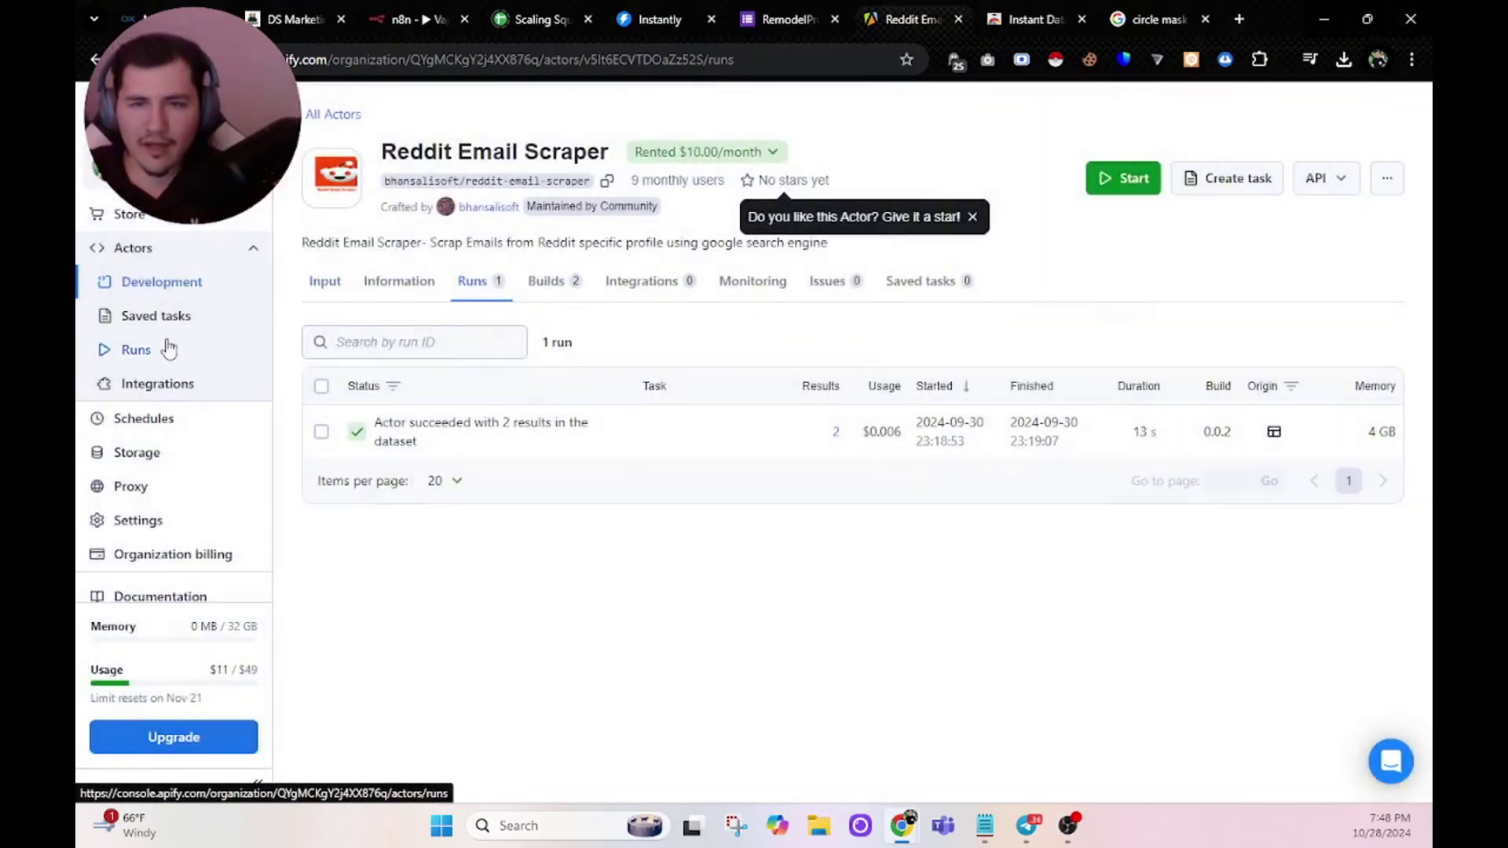
click(137, 349)
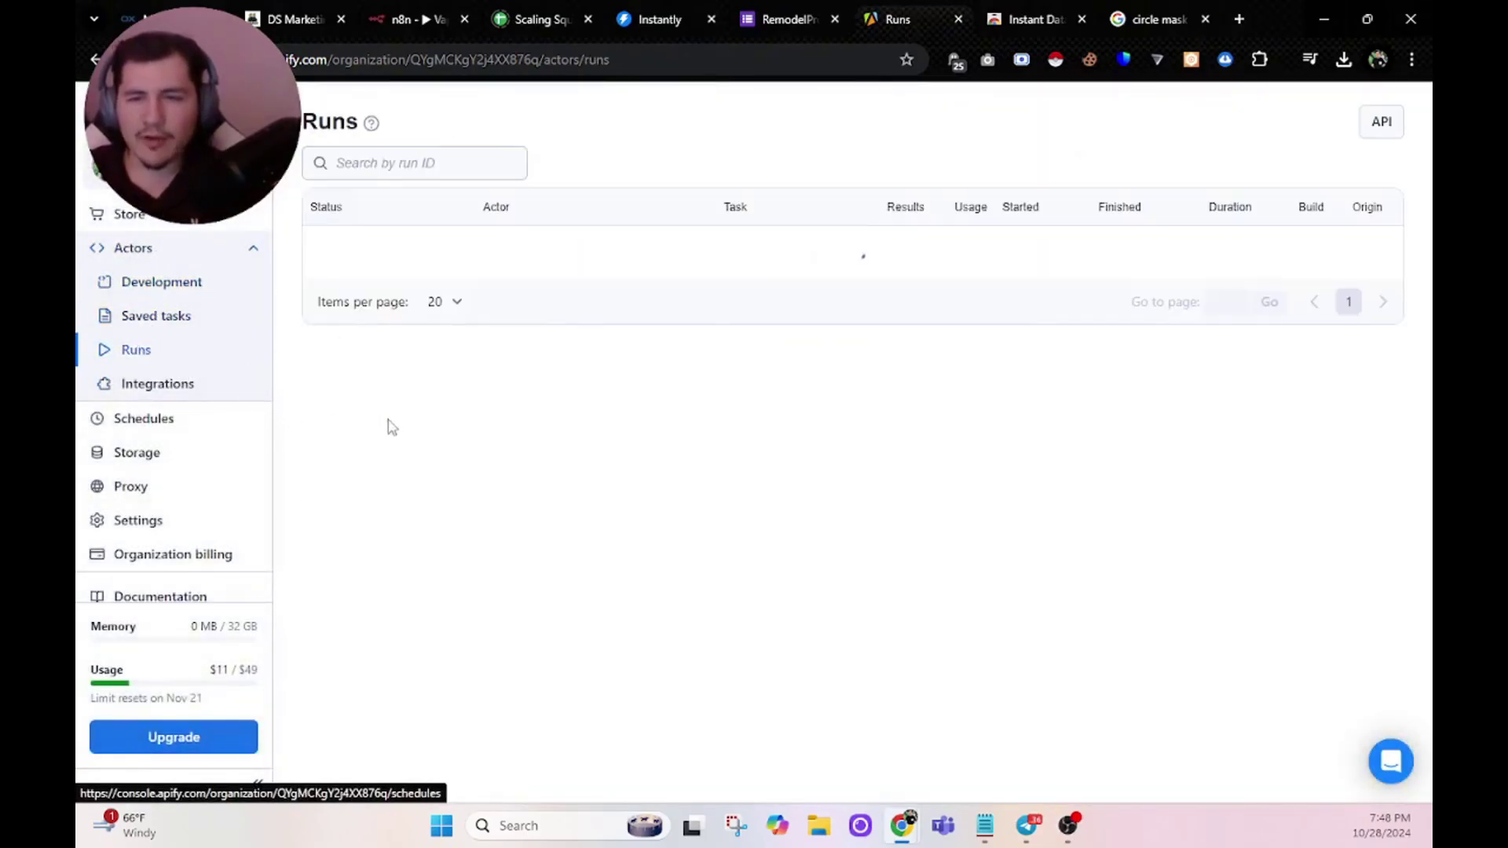
click(208, 257)
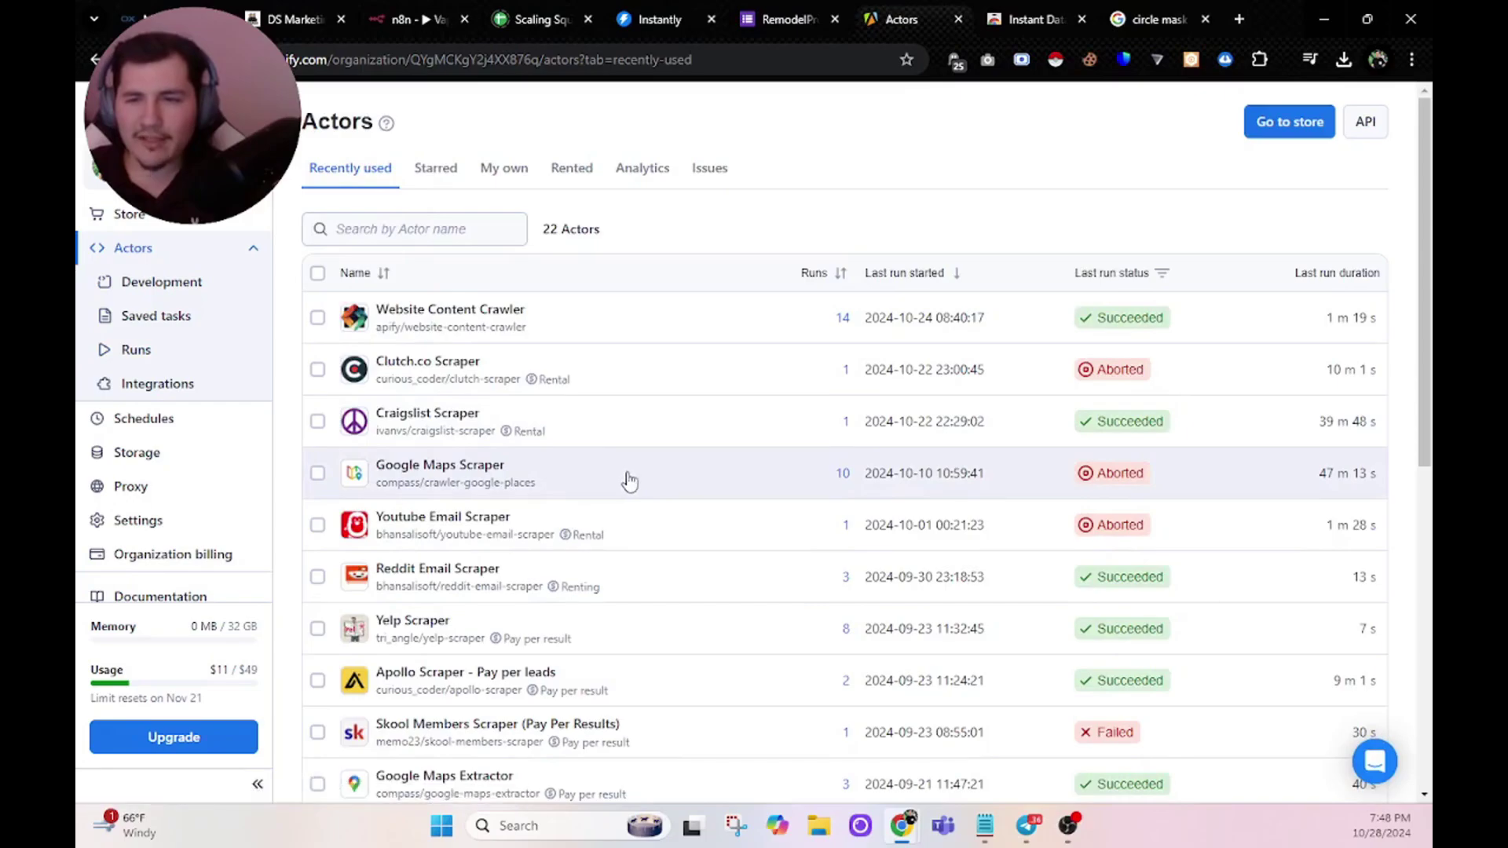
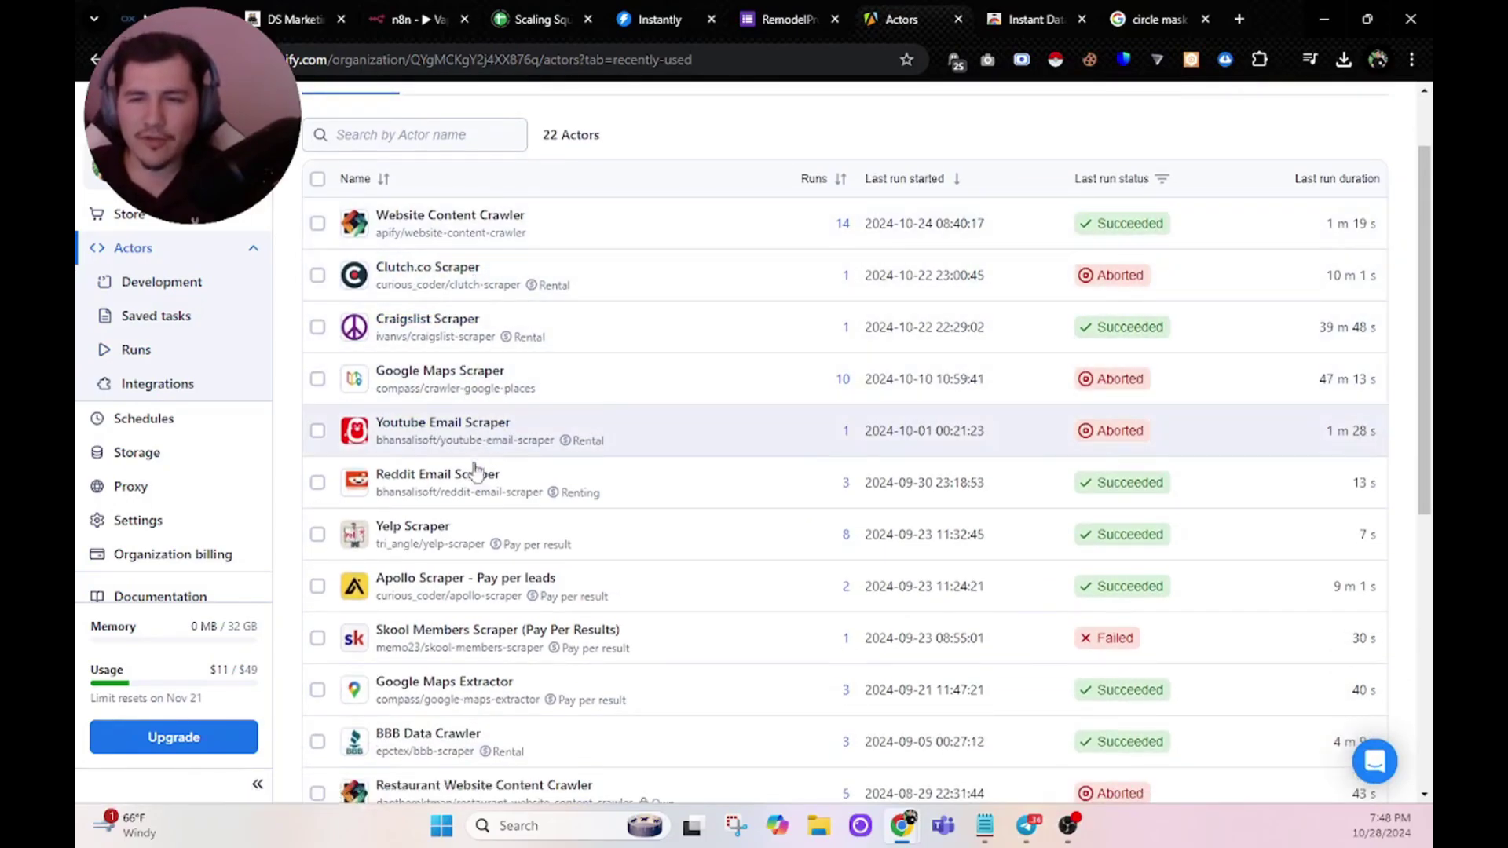
Open the Skool Members Scraper (Pay Per Results) Actor and review its description of collected social media links and its monthly users
scroll(455, 573, down, 2)
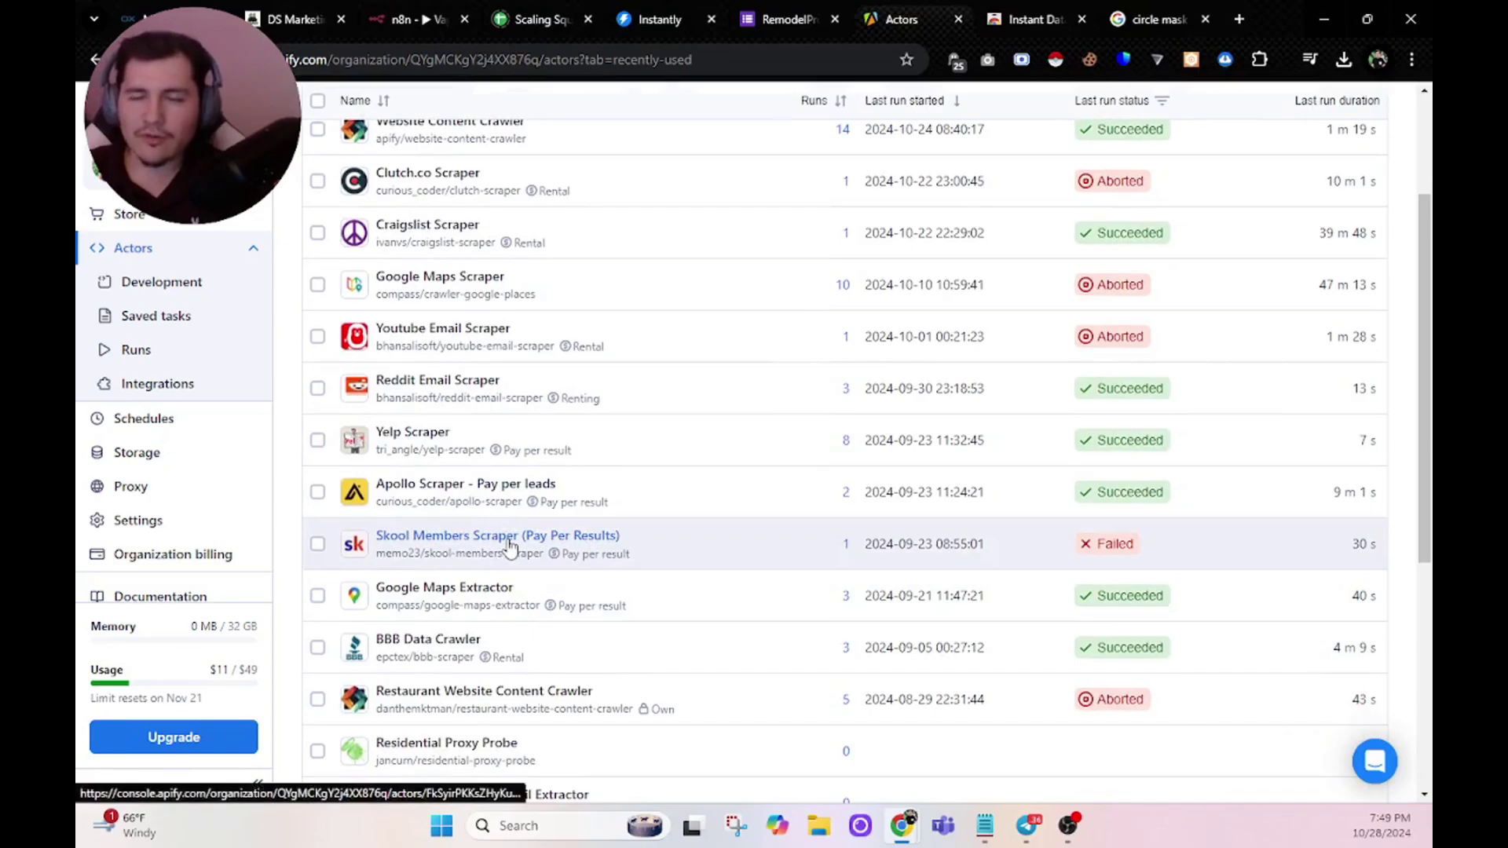
click(507, 536)
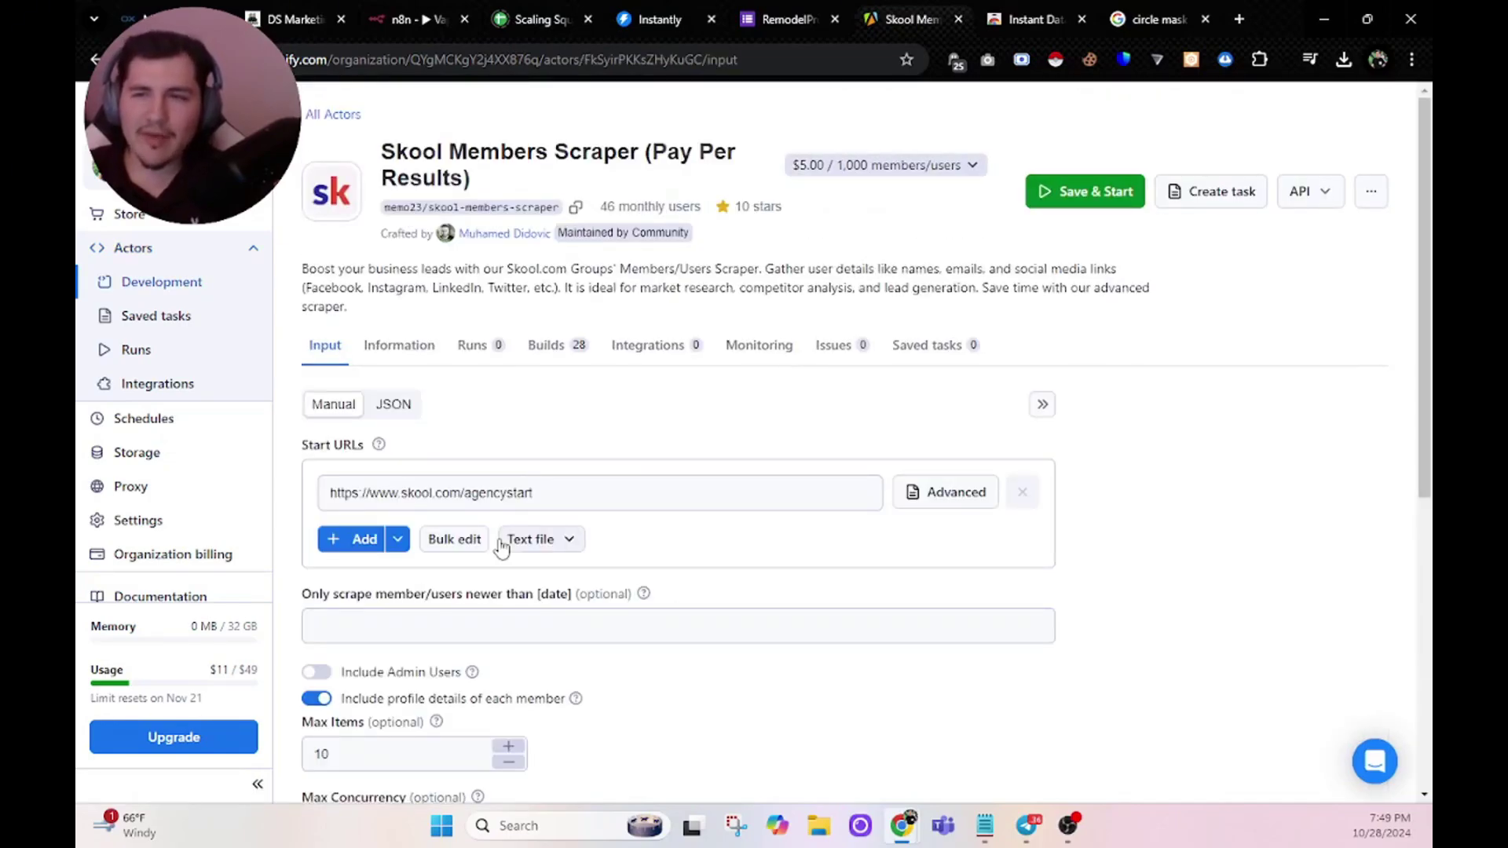
drag(302, 287, 561, 288)
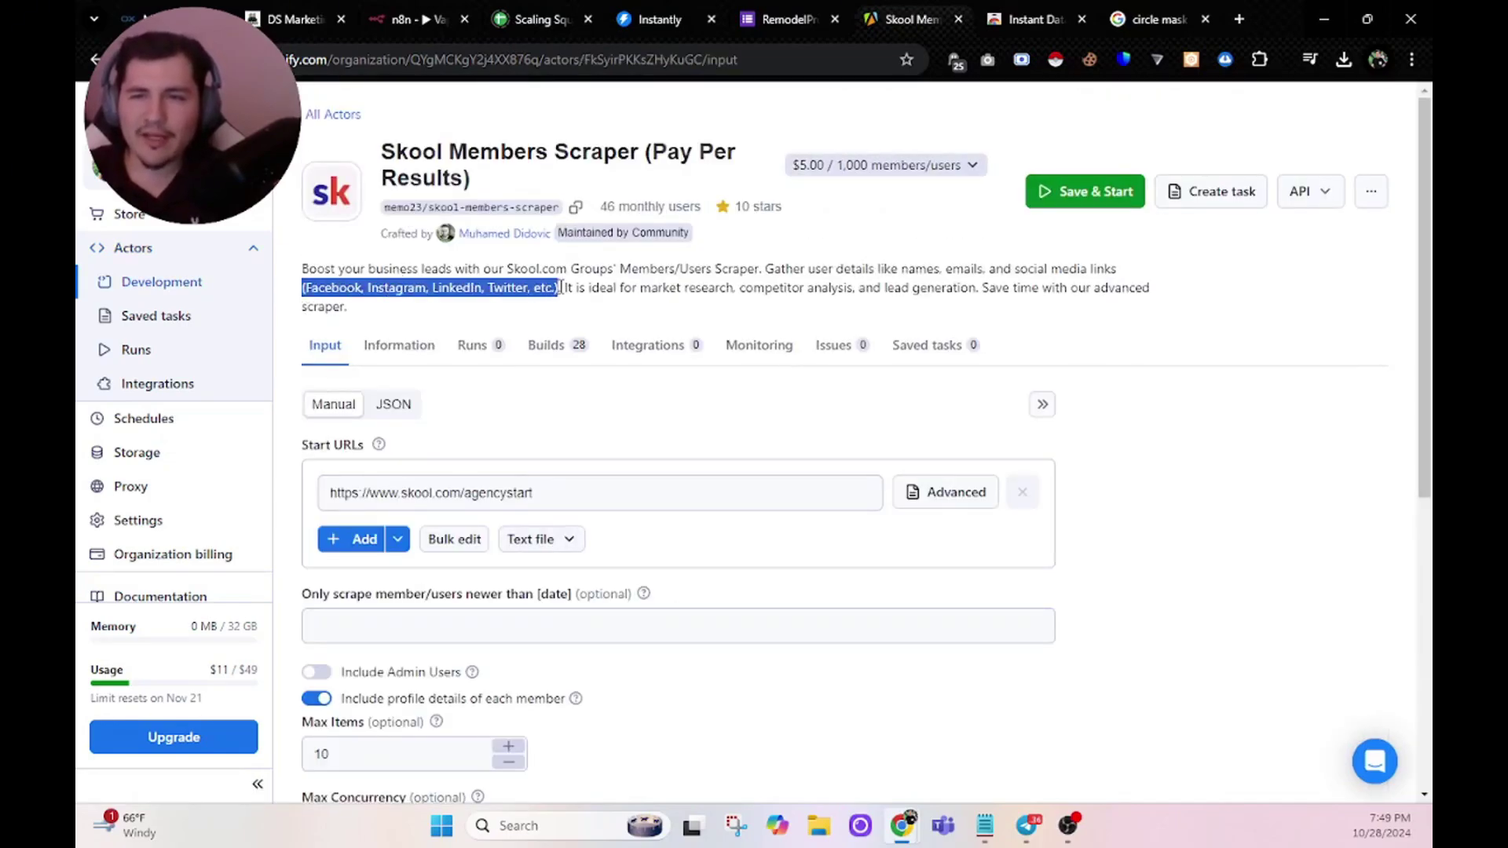
click(582, 303)
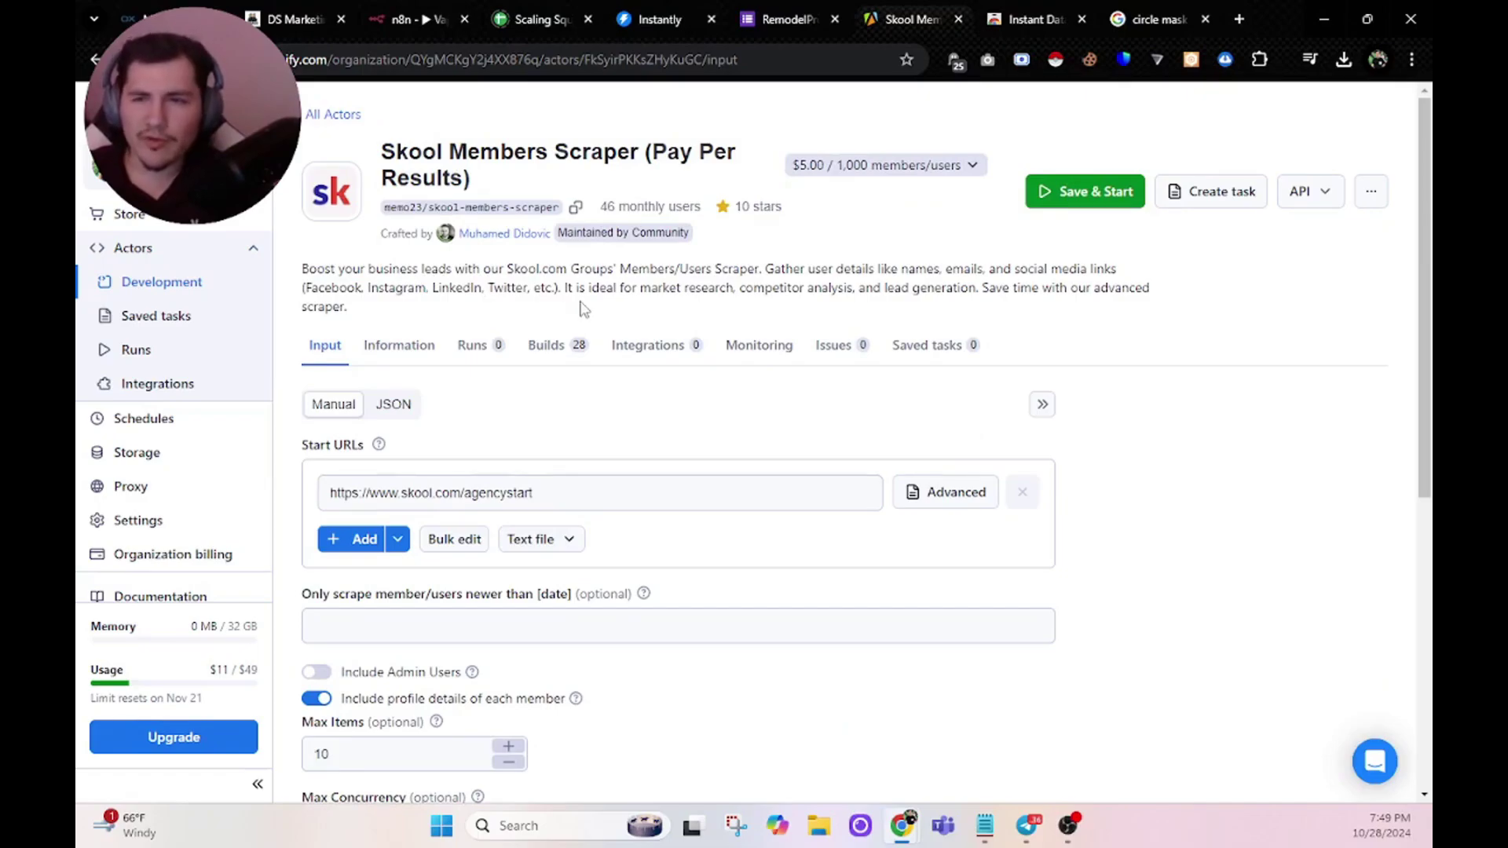
drag(600, 208, 707, 213)
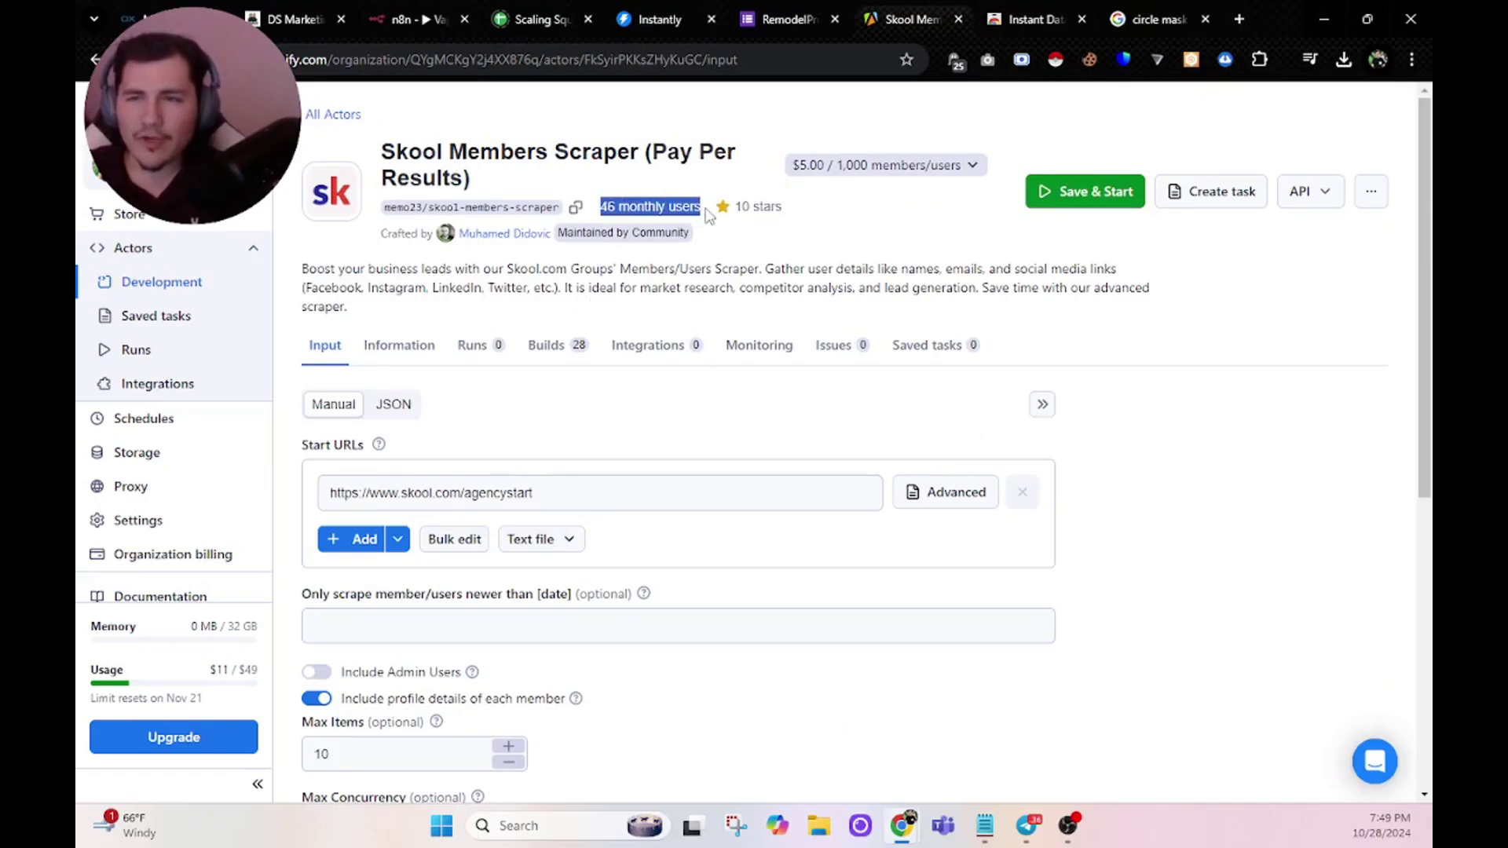
click(708, 235)
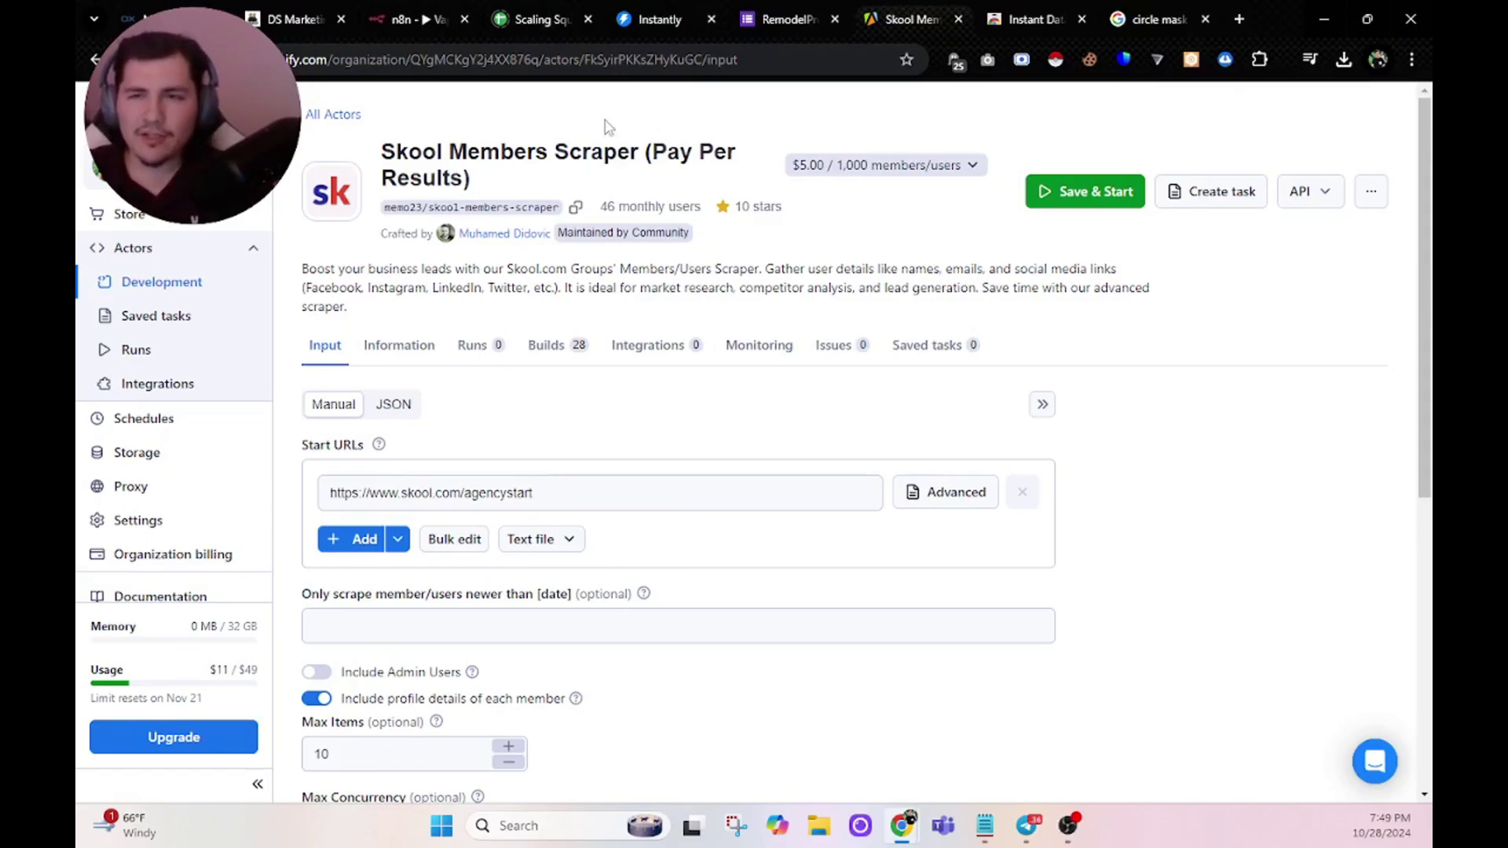
Return to the recently used Actors, look through the remaining scrapers, and review past runs with their results and usage costs
click(157, 280)
scroll(440, 428, down, 5)
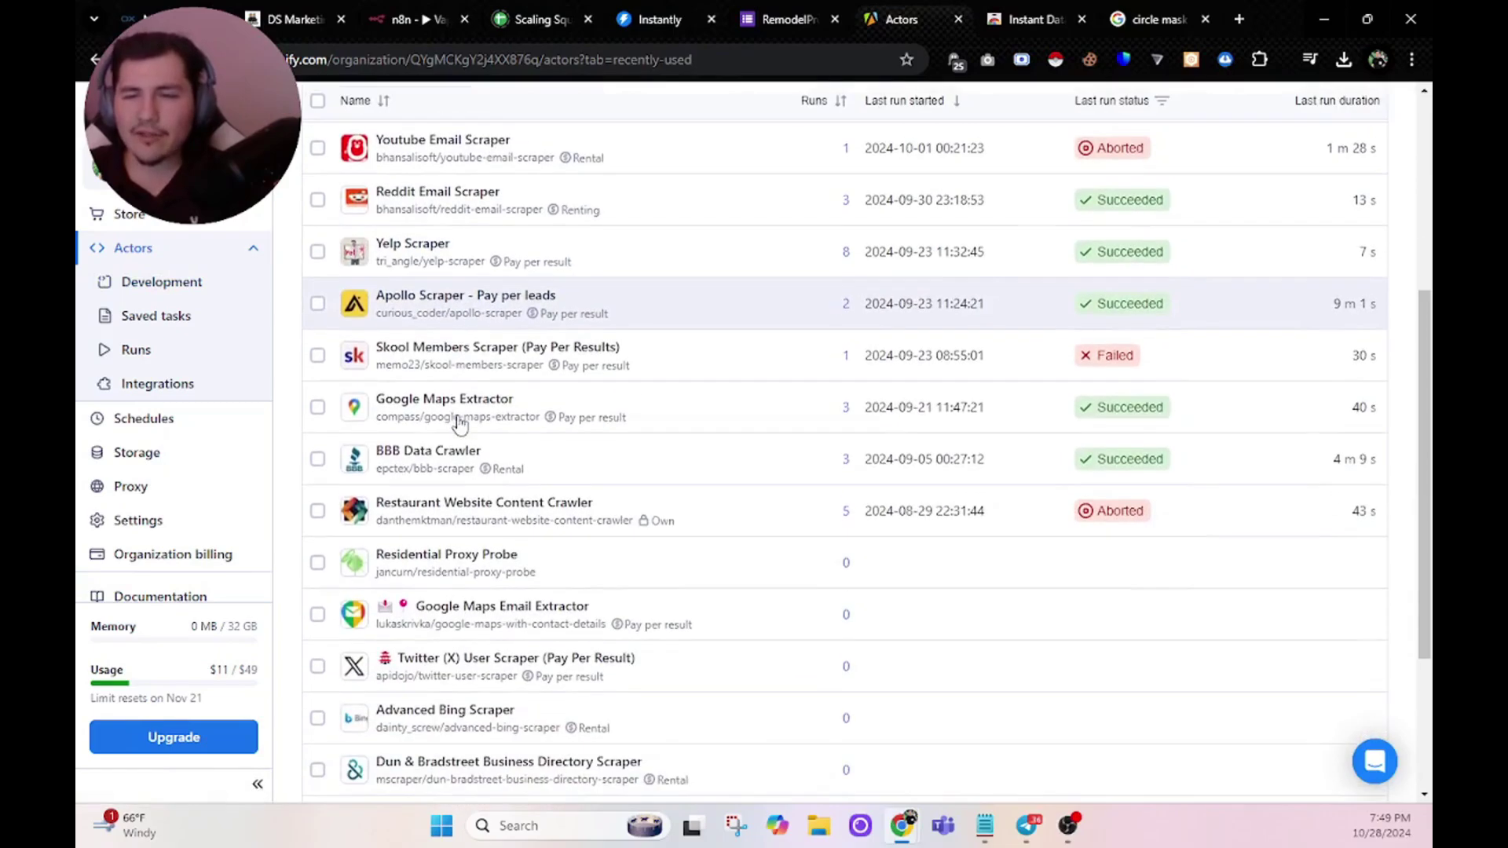
click(123, 366)
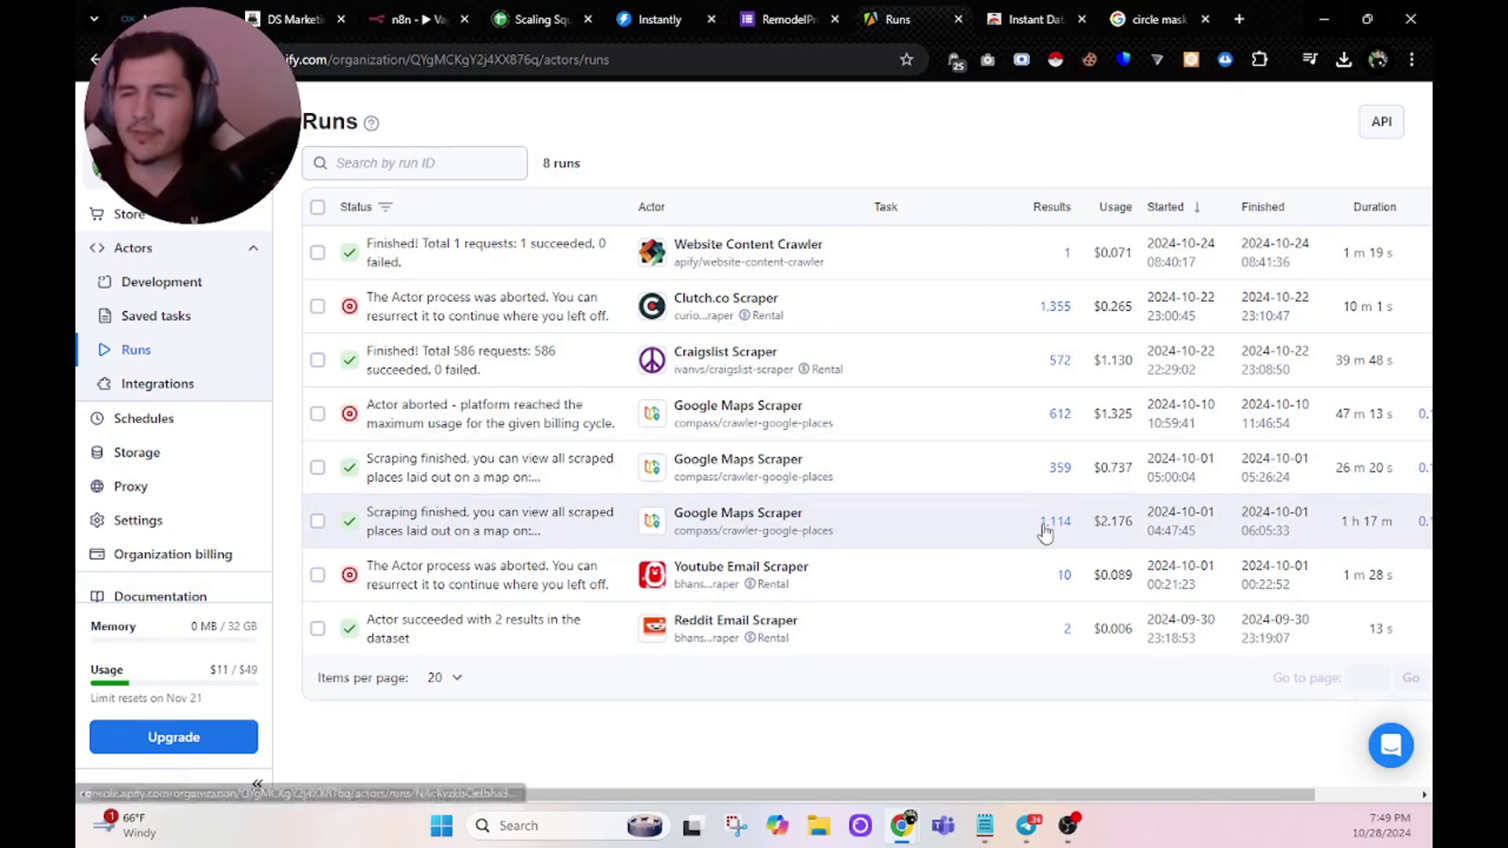
mouse_move(1103, 534)
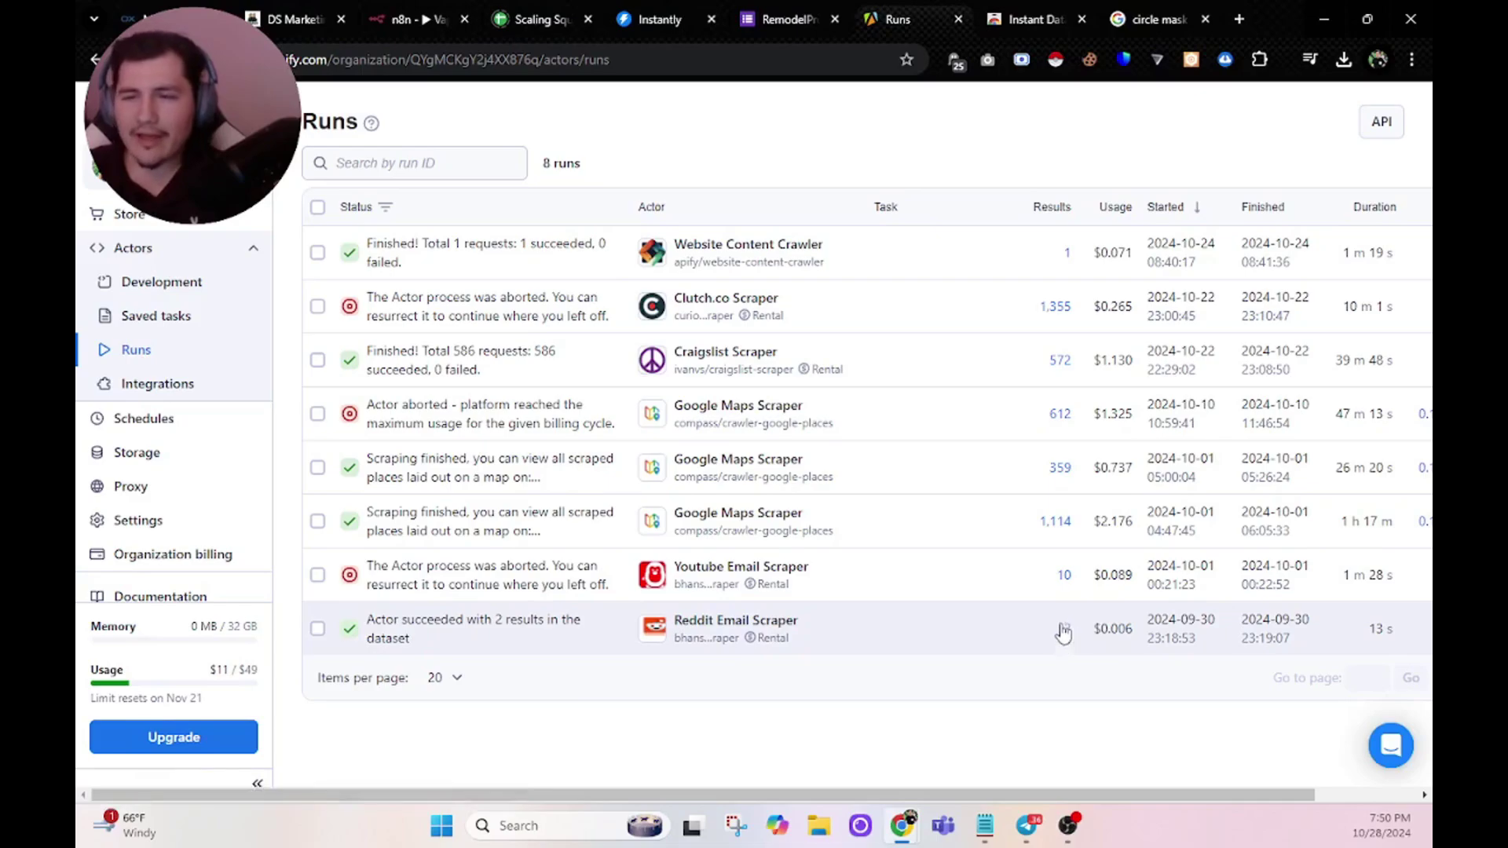
Check the dataset export options for the Youtube Email Scraper run and return to the Actors list
click(1065, 575)
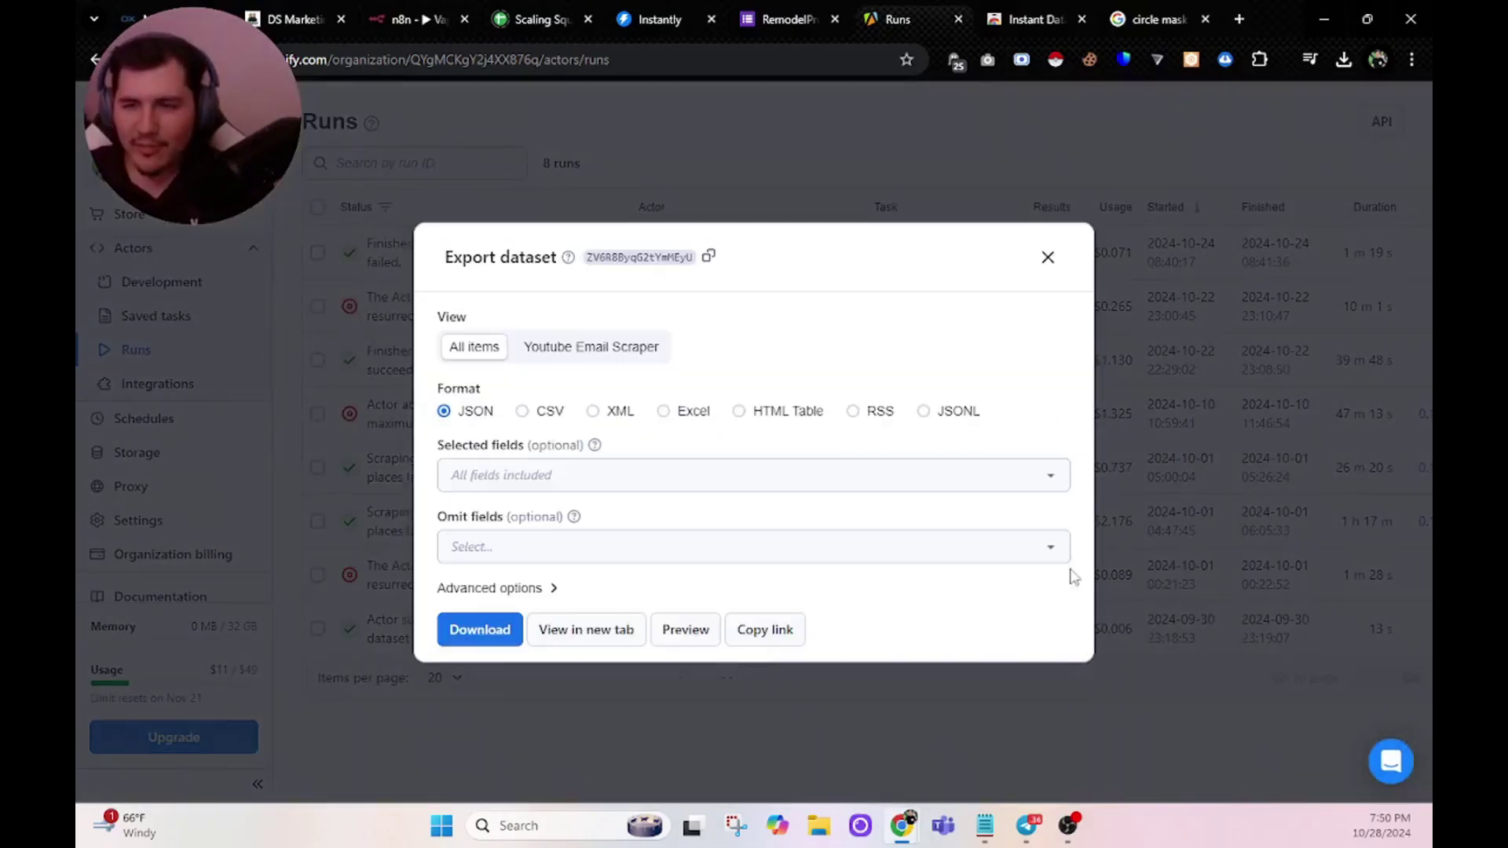
click(1048, 257)
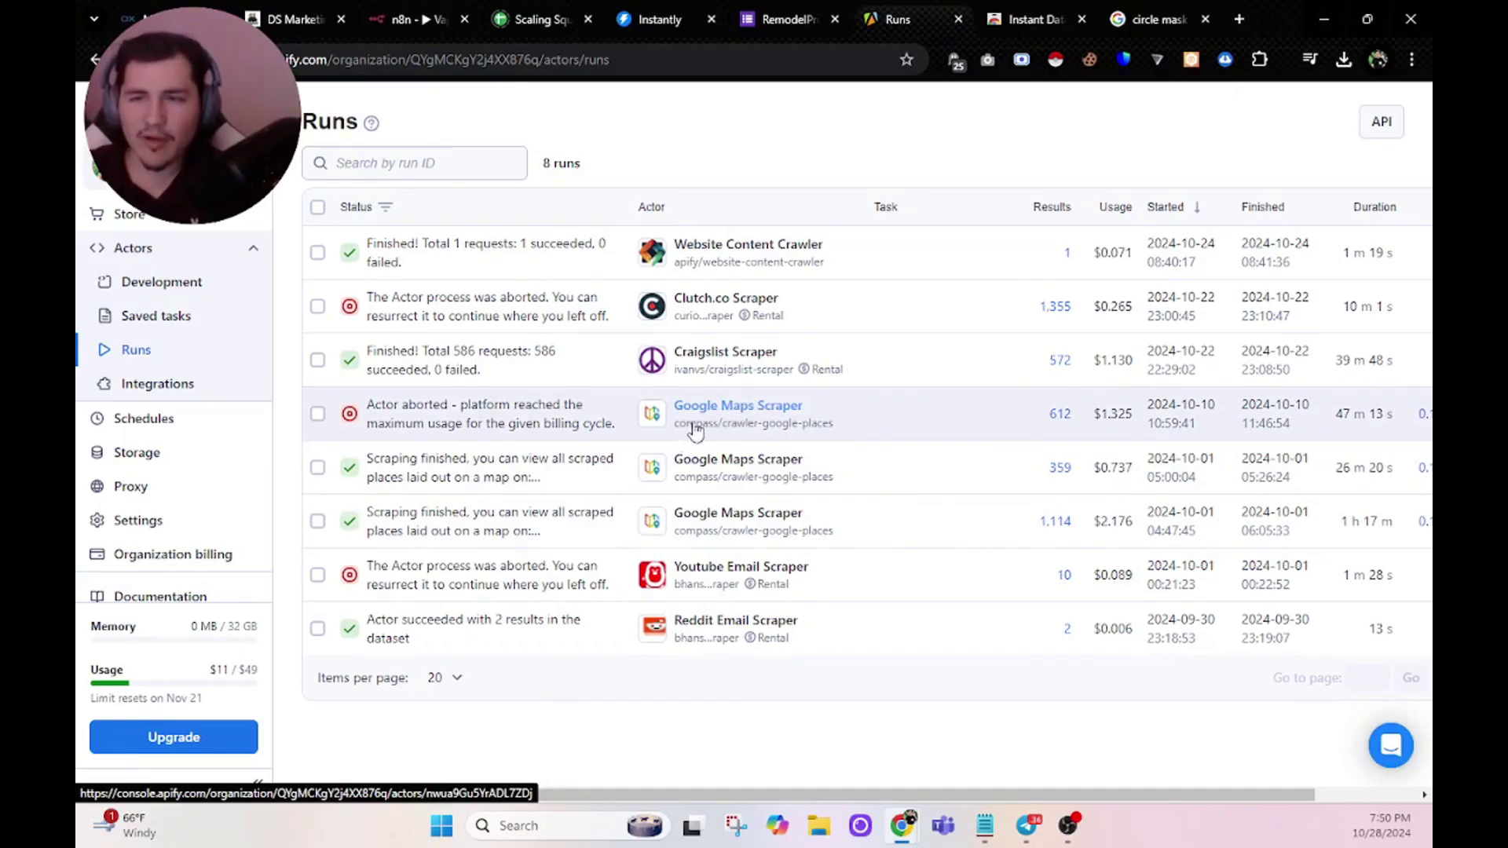
click(203, 264)
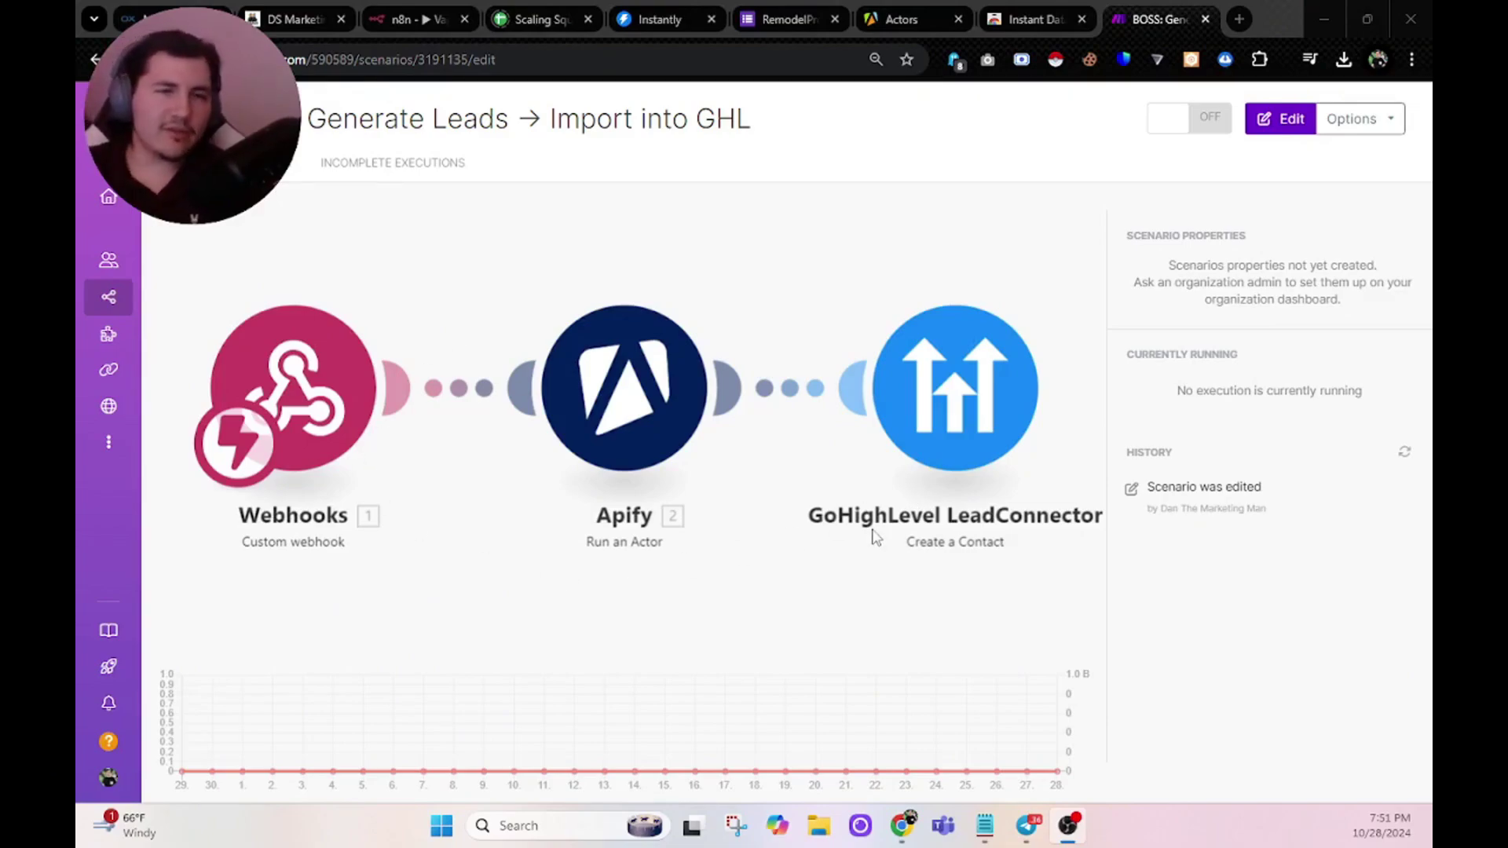
Open the Make lead generation scenario for editing and explore the webhook trigger's Once and Every day schedule options without saving
click(366, 554)
click(404, 460)
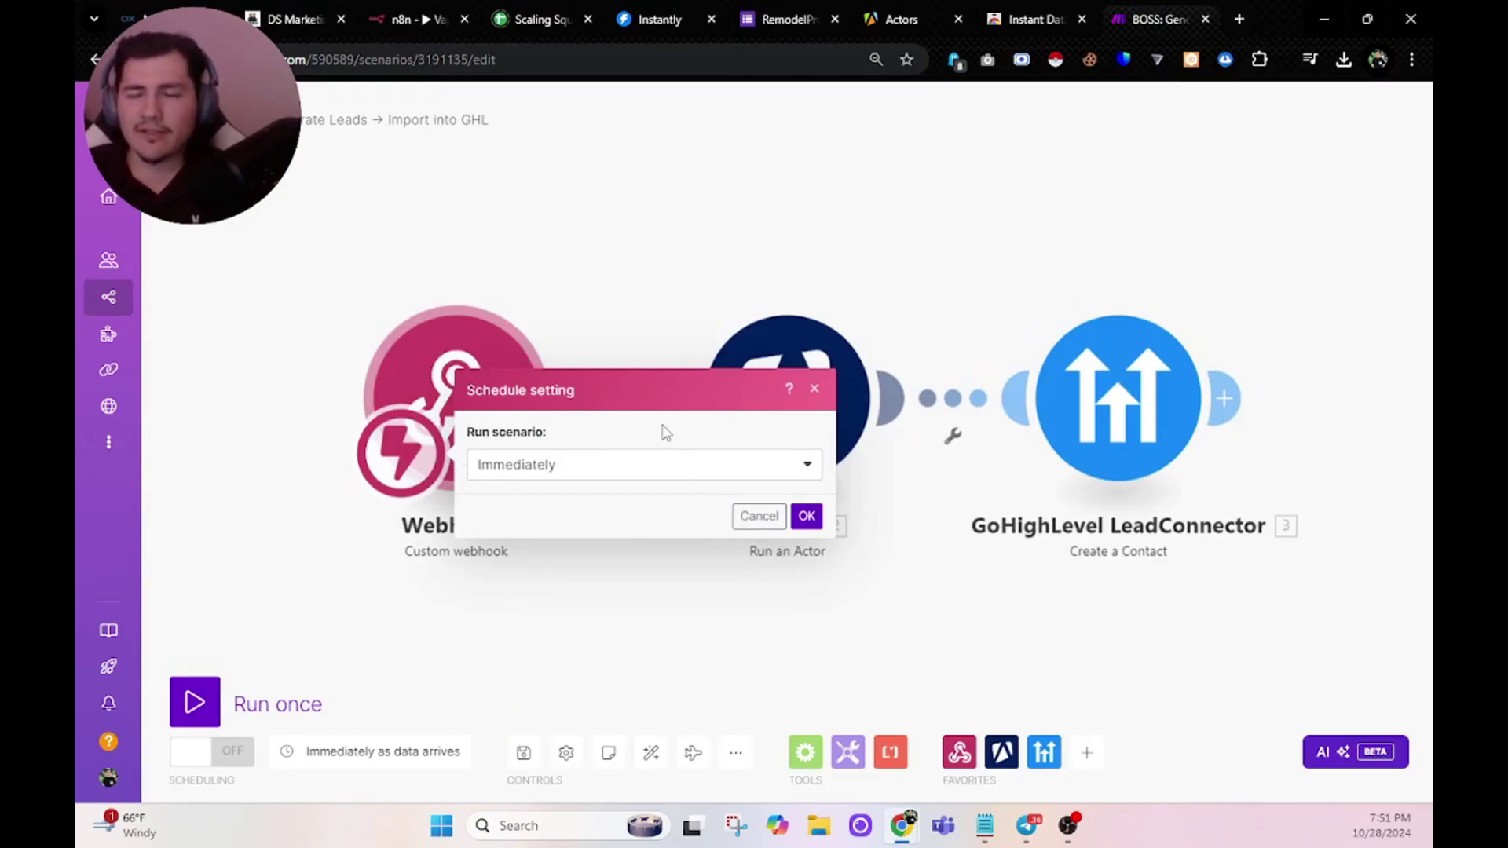
click(755, 466)
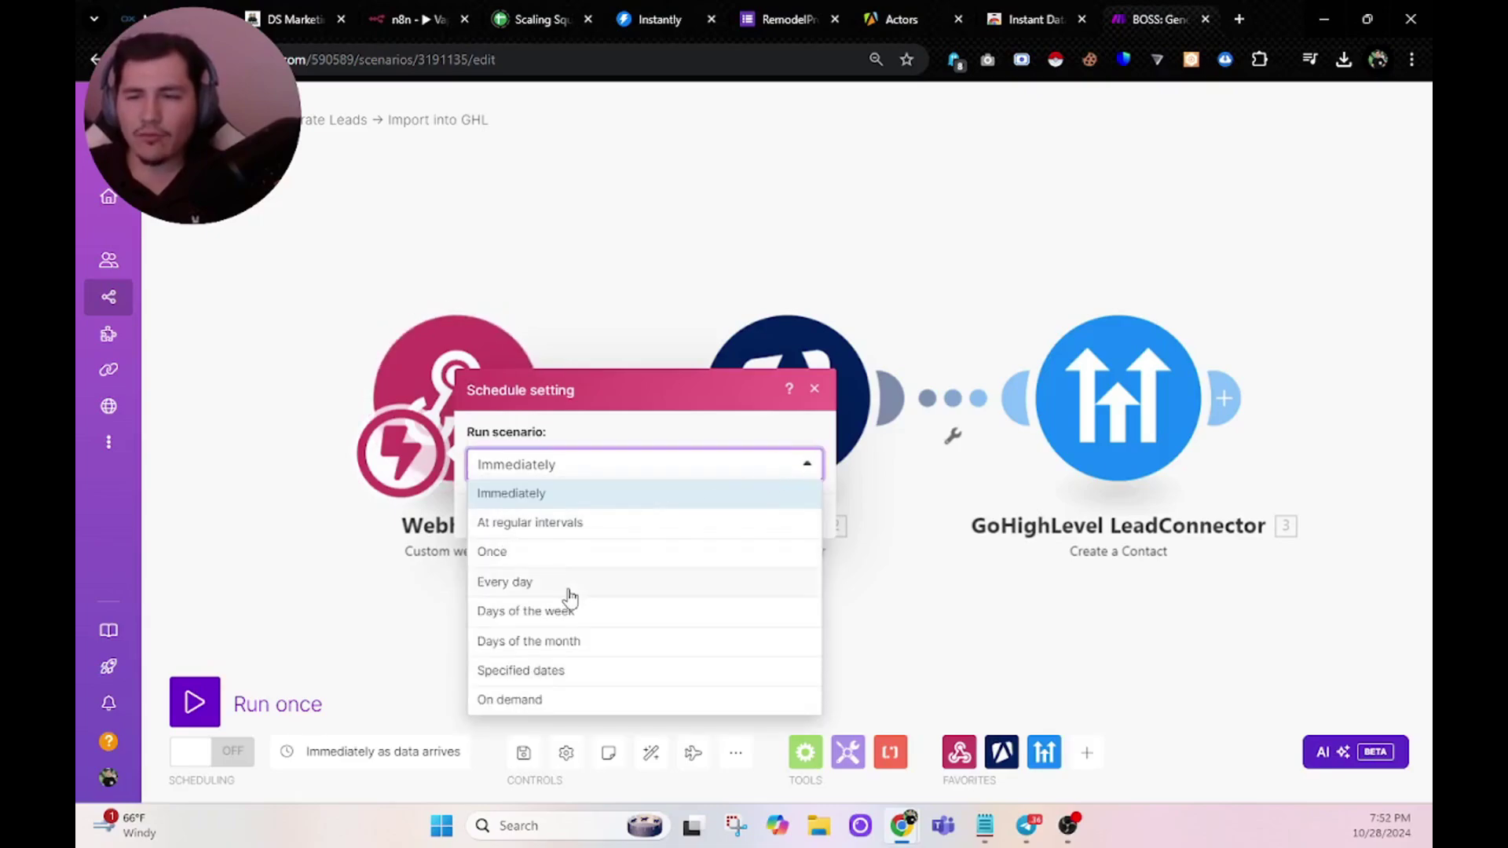
click(572, 552)
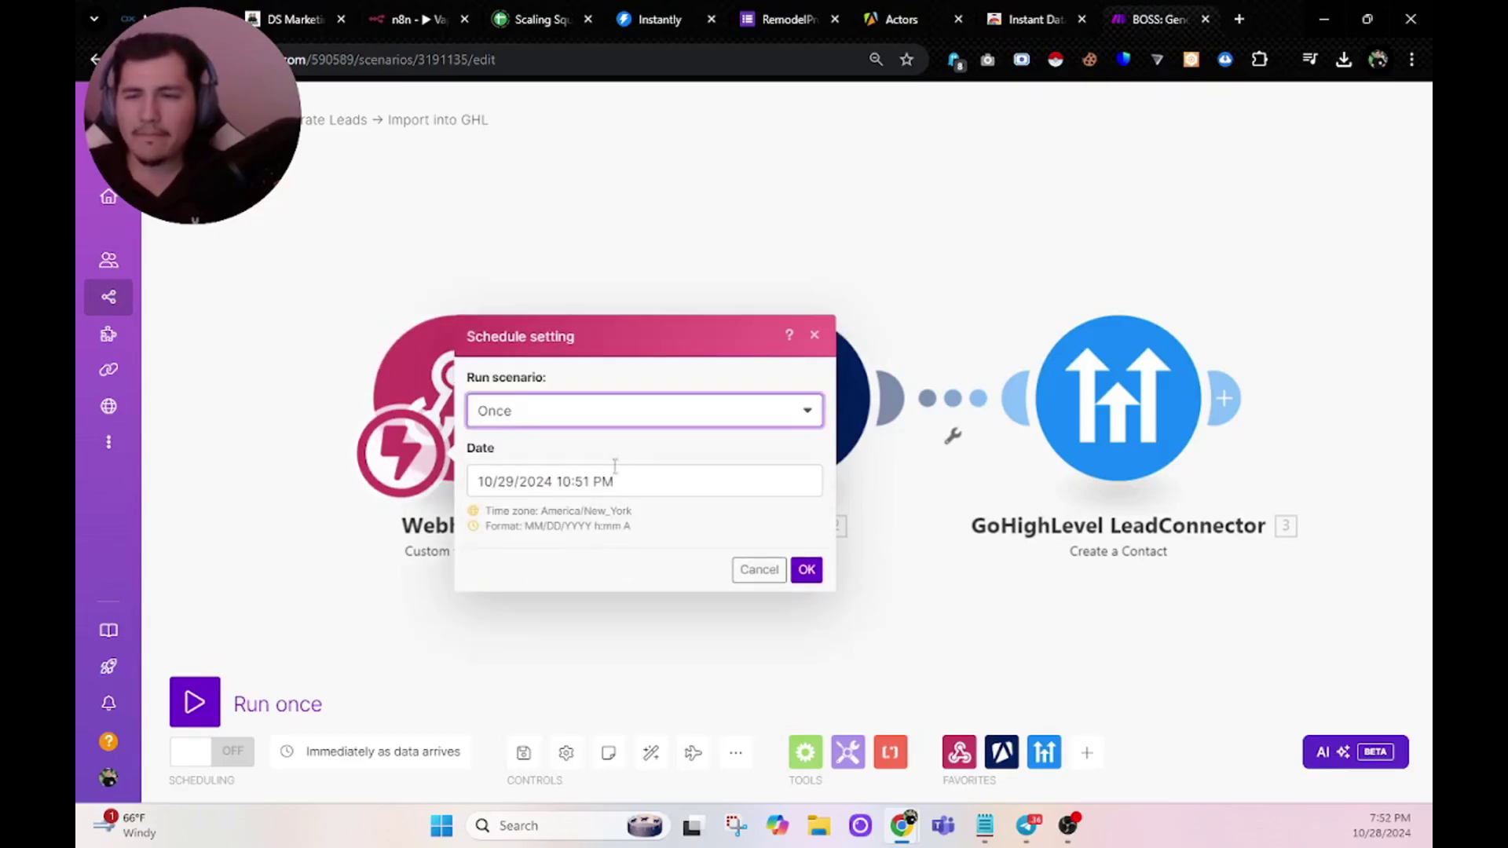
key(Down)
click(582, 472)
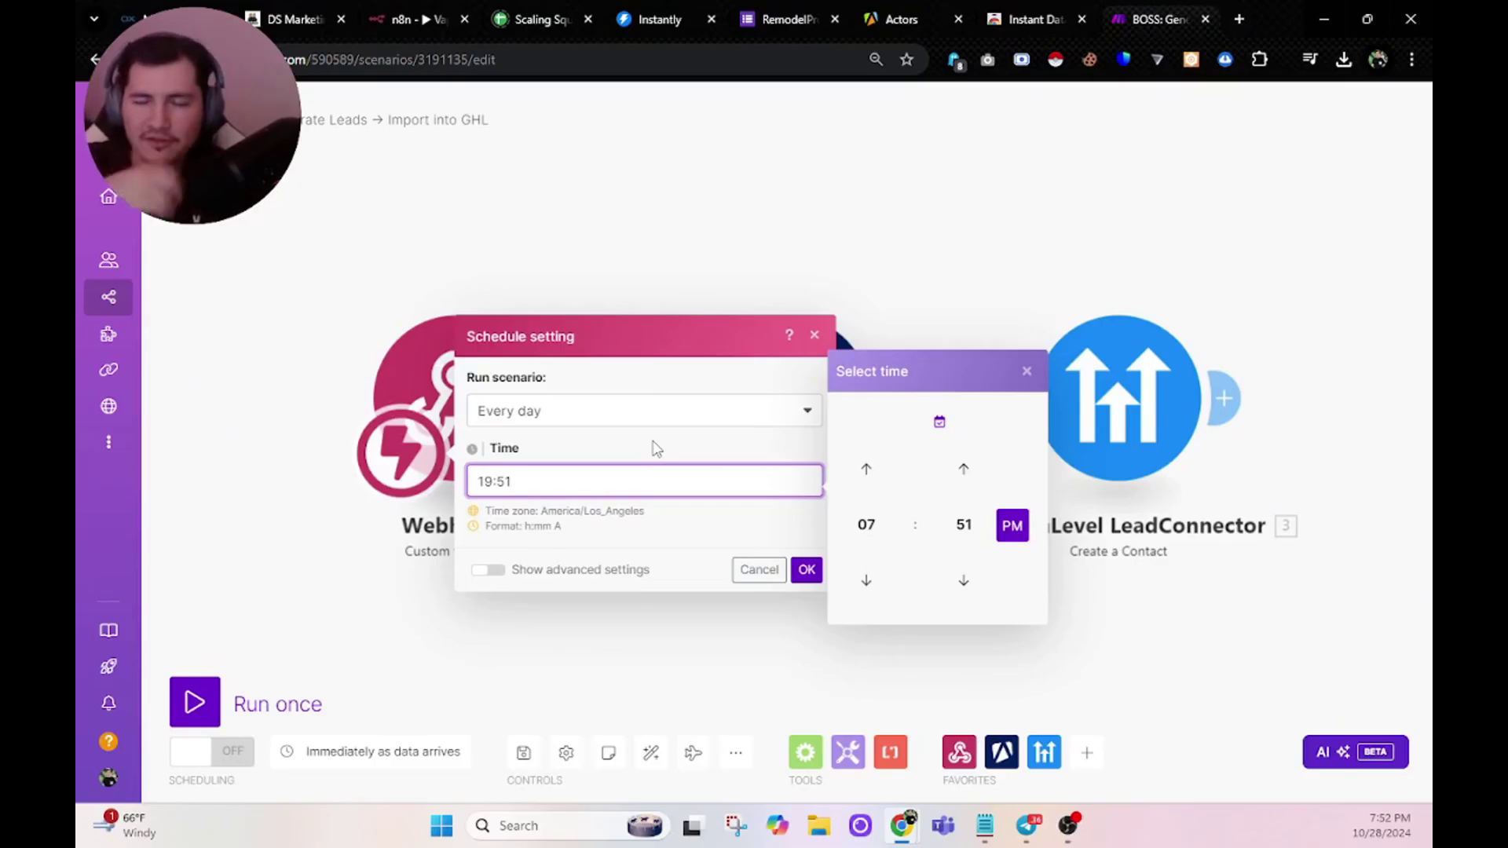
click(815, 335)
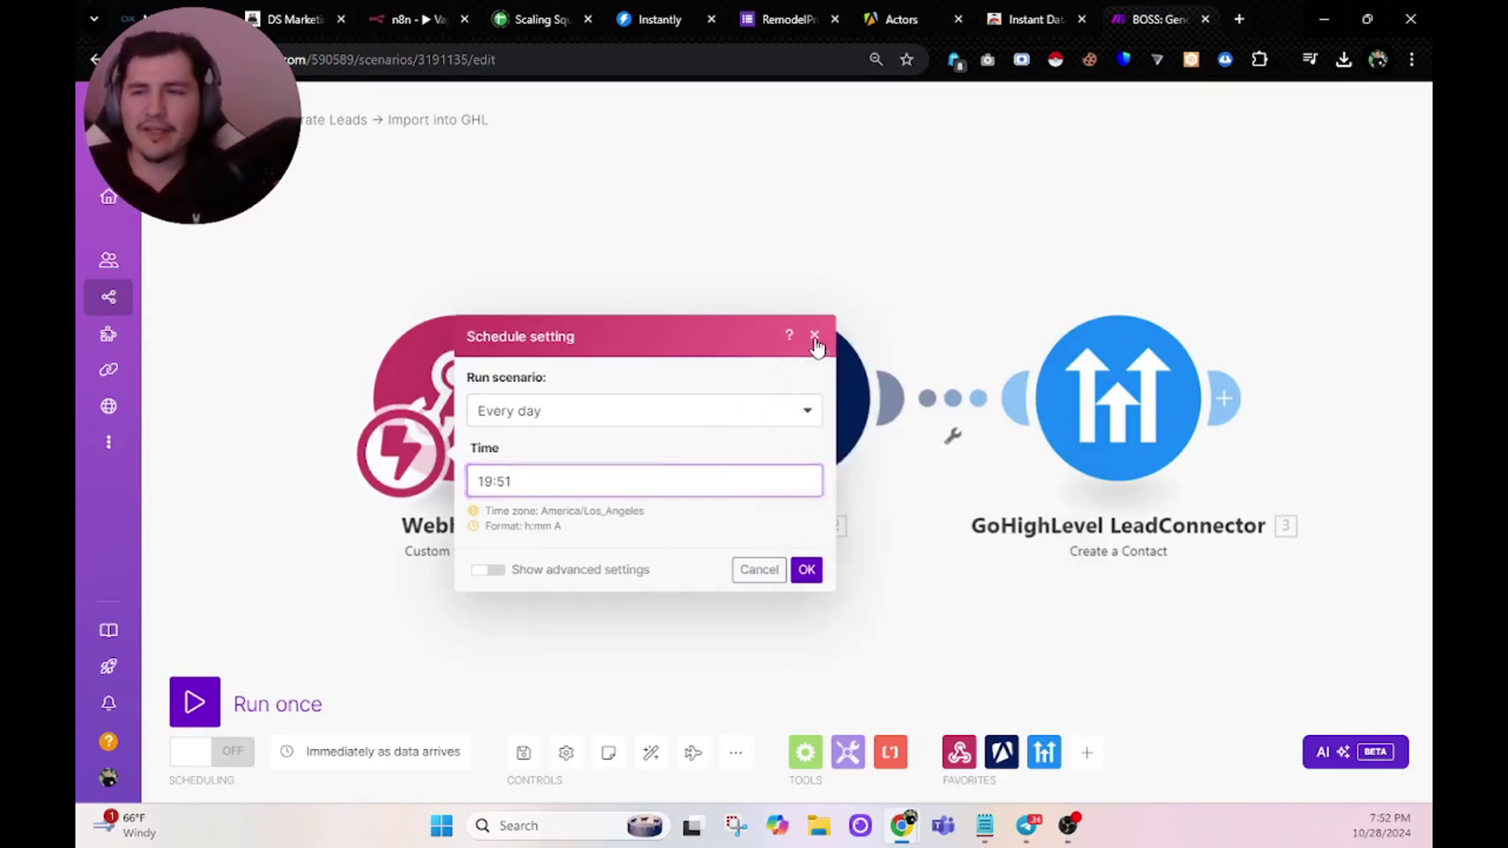
Review the Apify module's settings for running the compass/crawler-google-places Actor, and glance at the Actors list in the Apify console
click(853, 424)
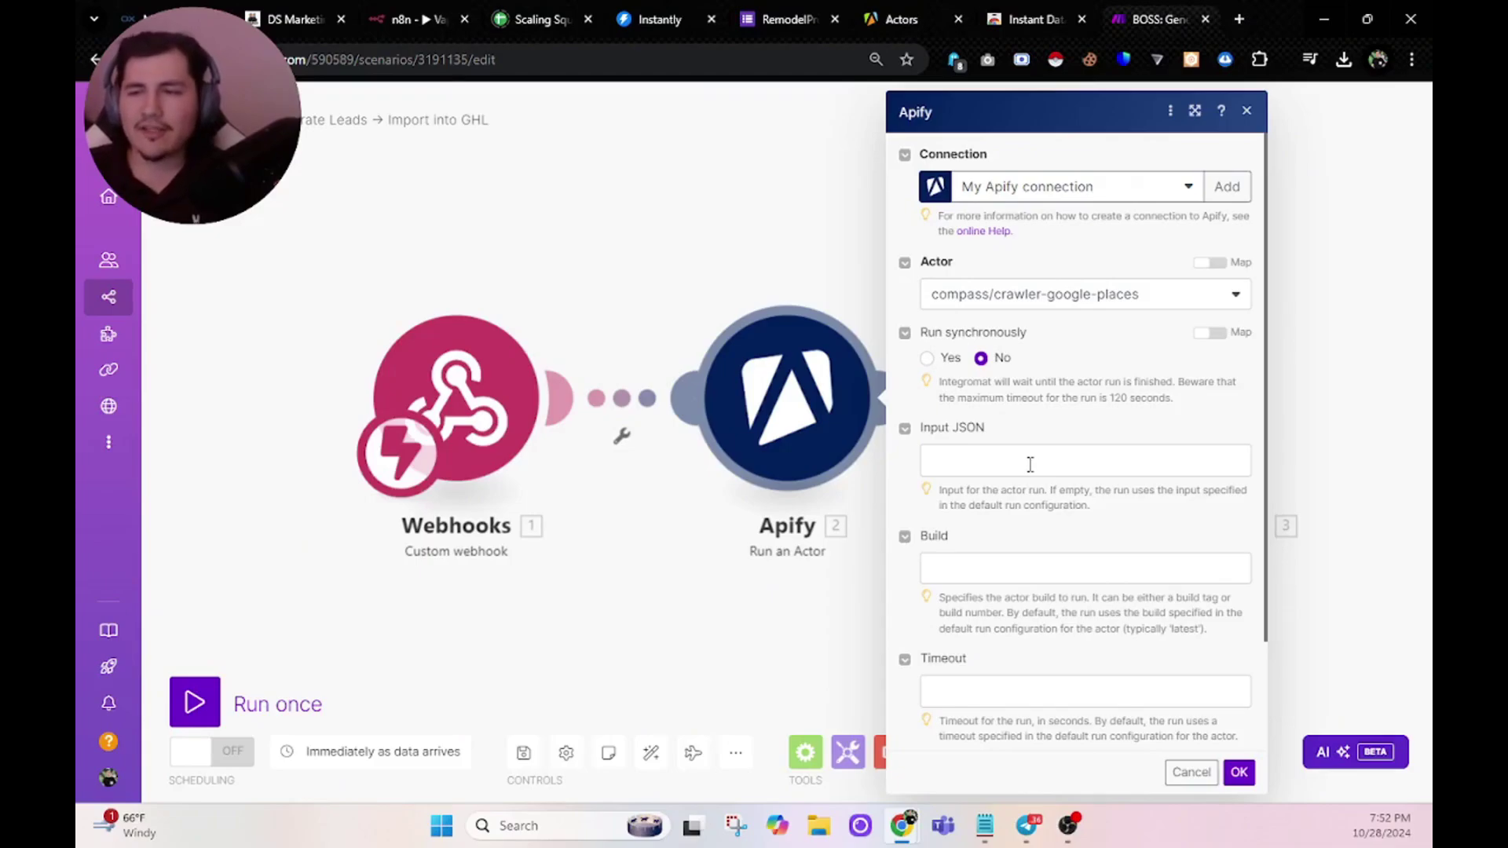
scroll(1029, 480, down, 3)
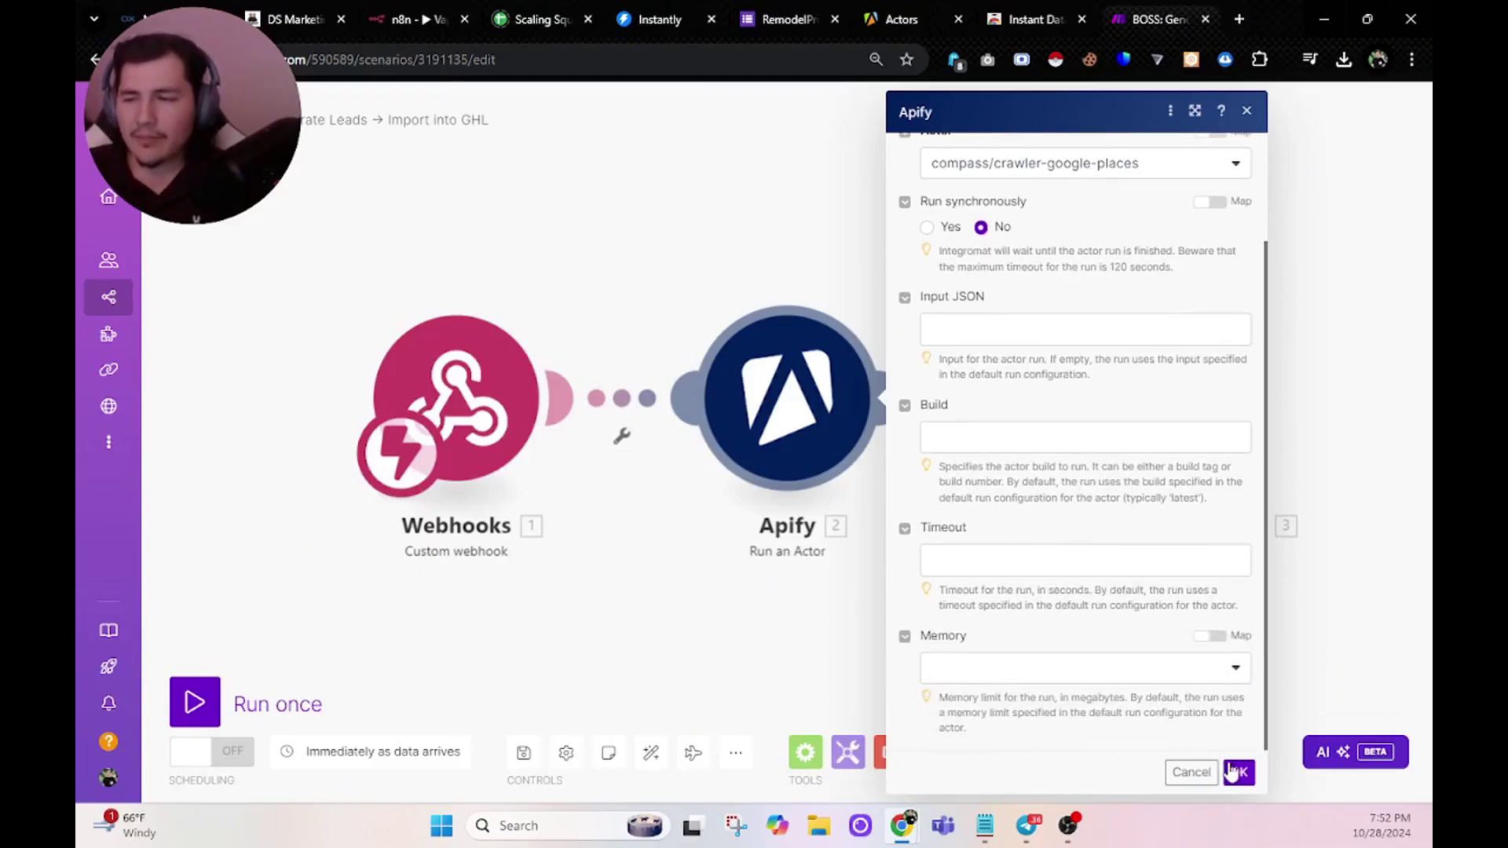
click(1238, 772)
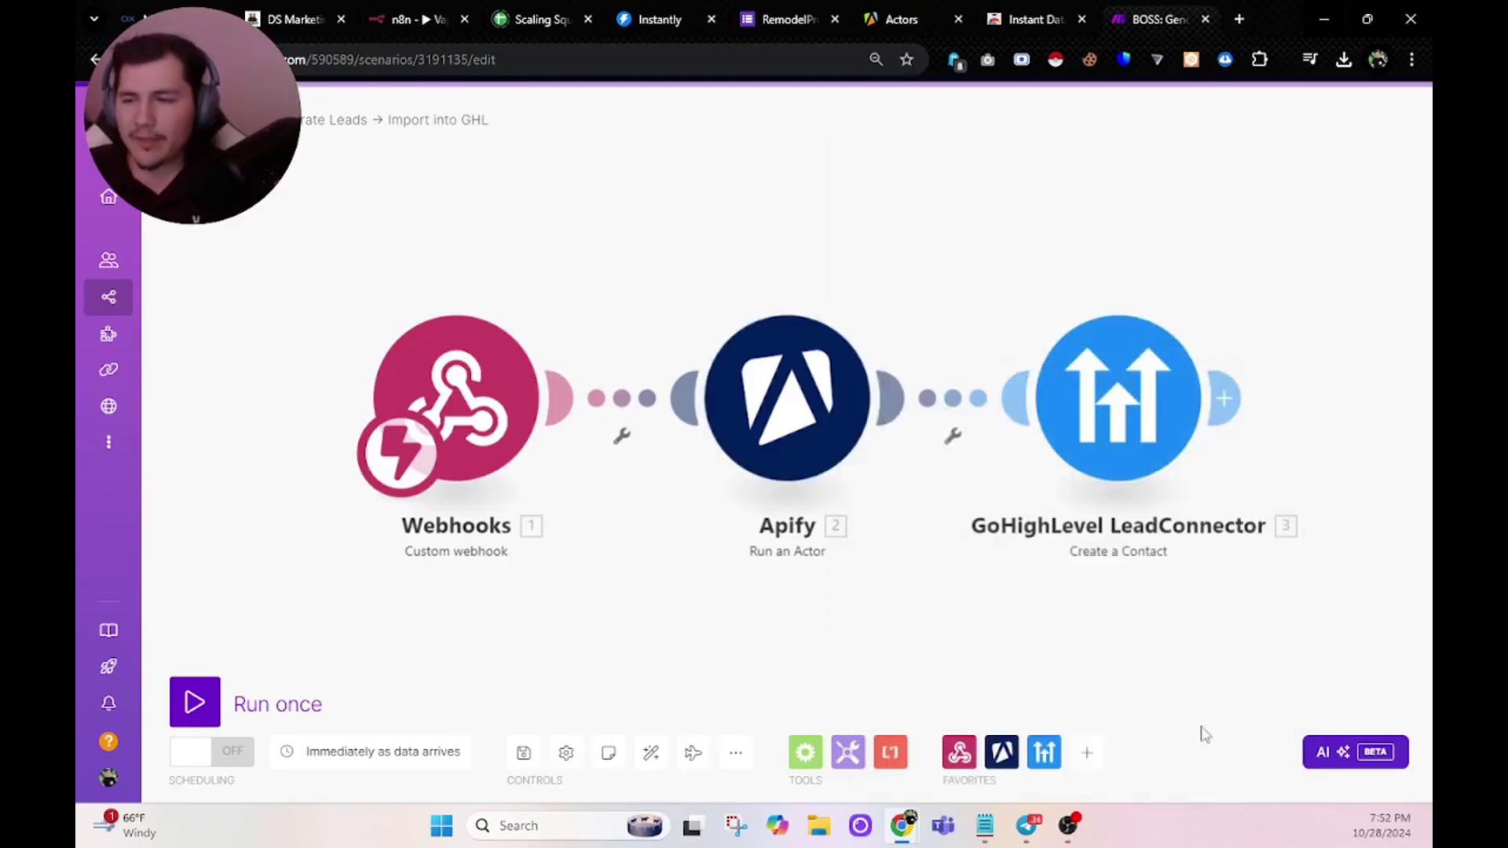
click(893, 14)
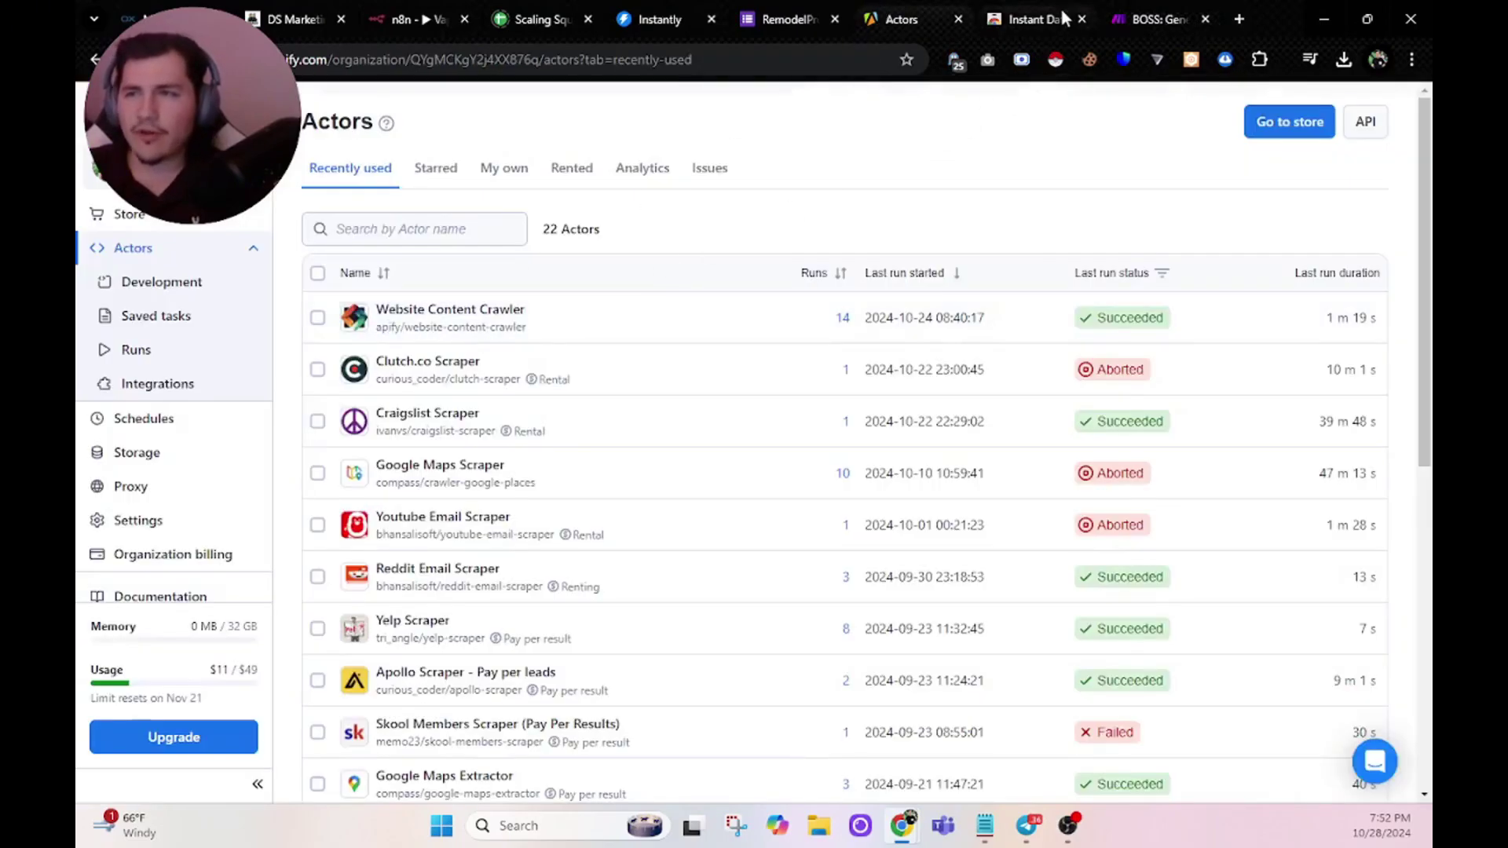
click(1125, 17)
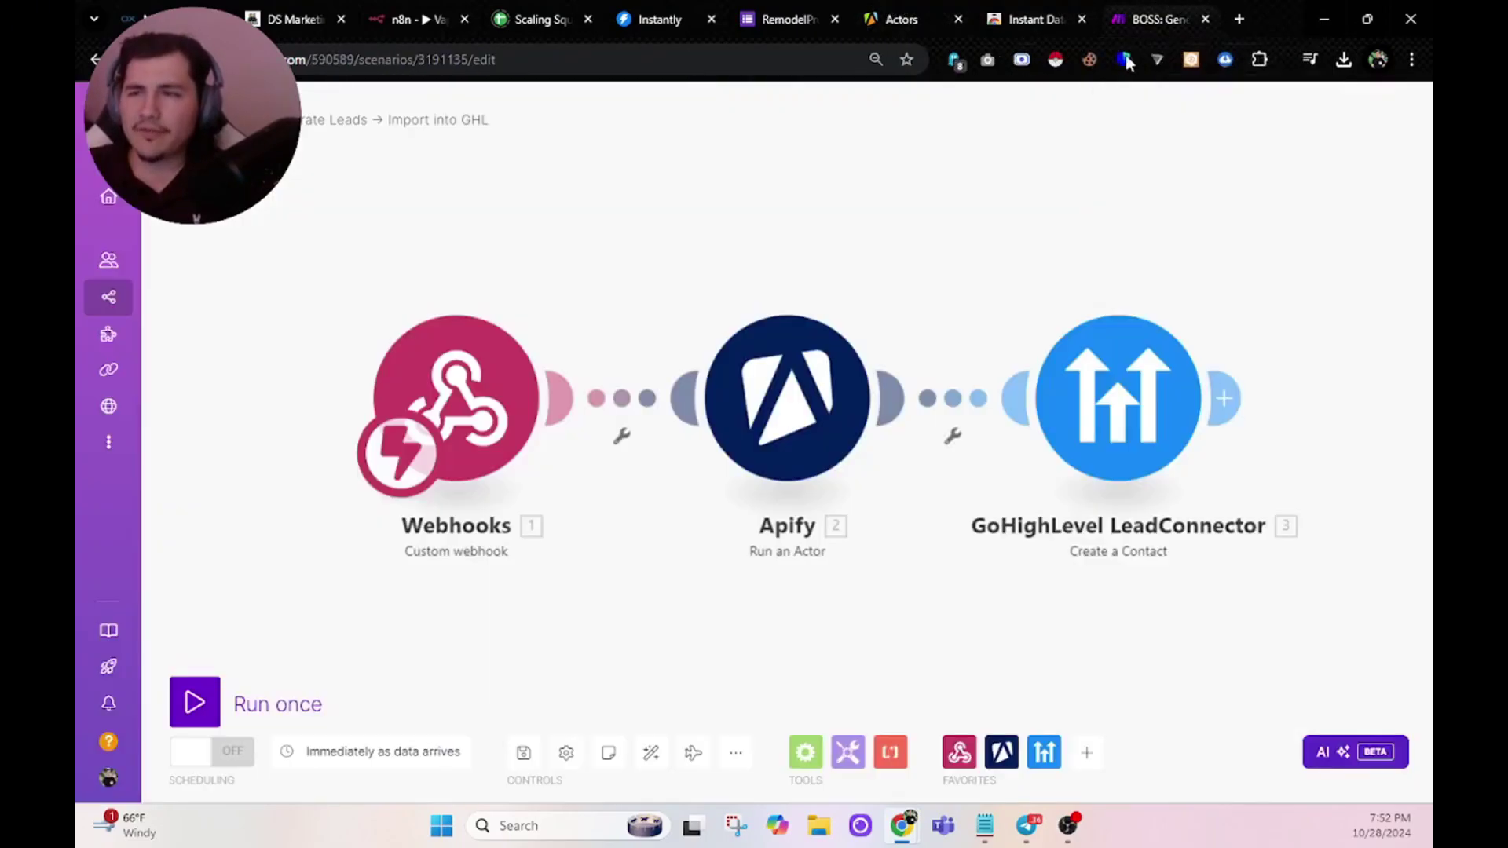
Examine the contact fields and tag choices in the GoHighLevel LeadConnector Create a Contact module, leaving its settings unsaved
click(1163, 448)
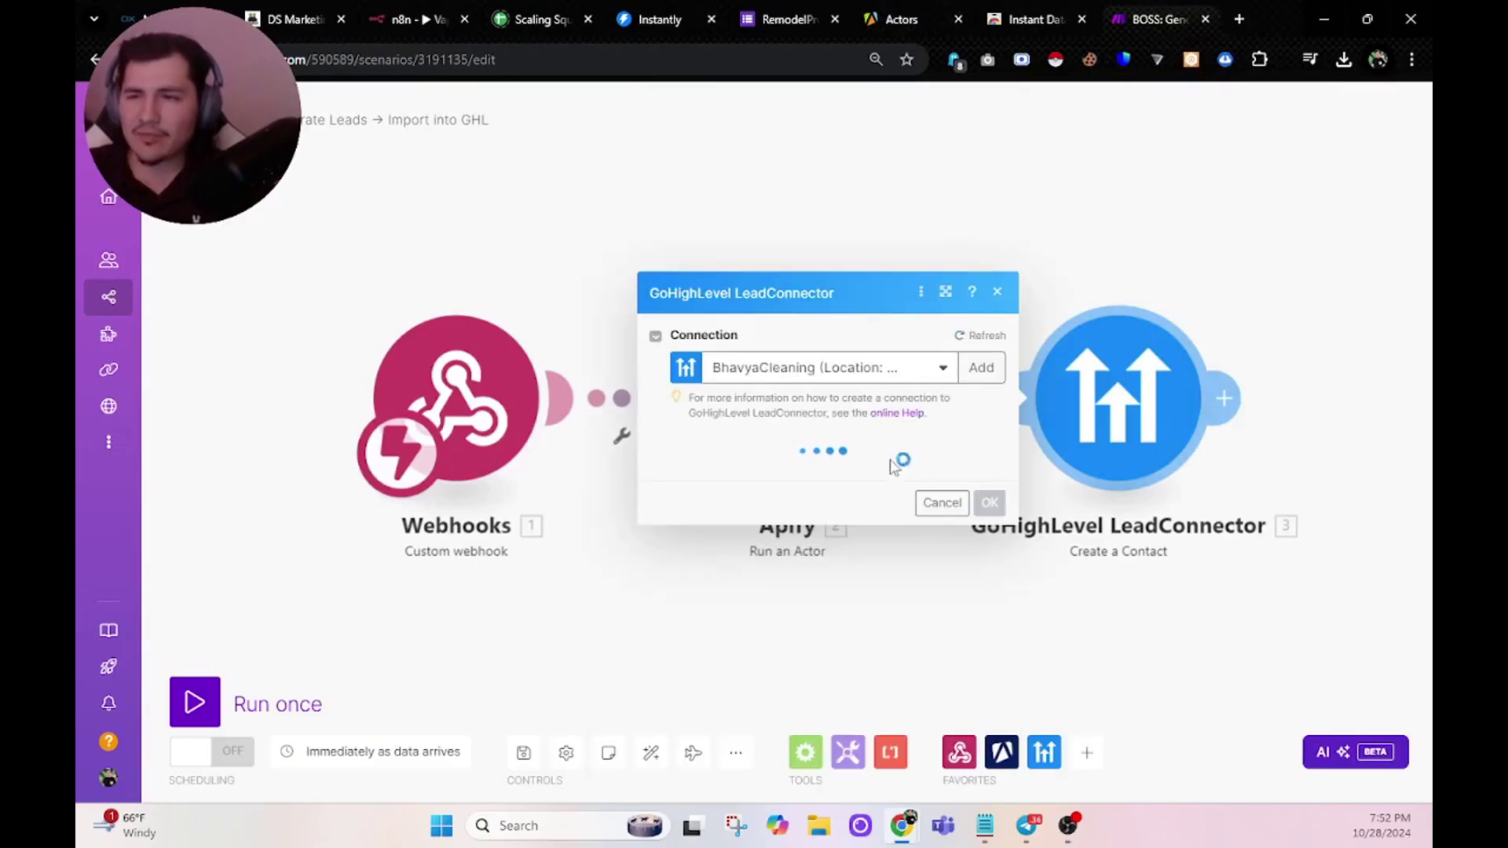
scroll(909, 522, down, 5)
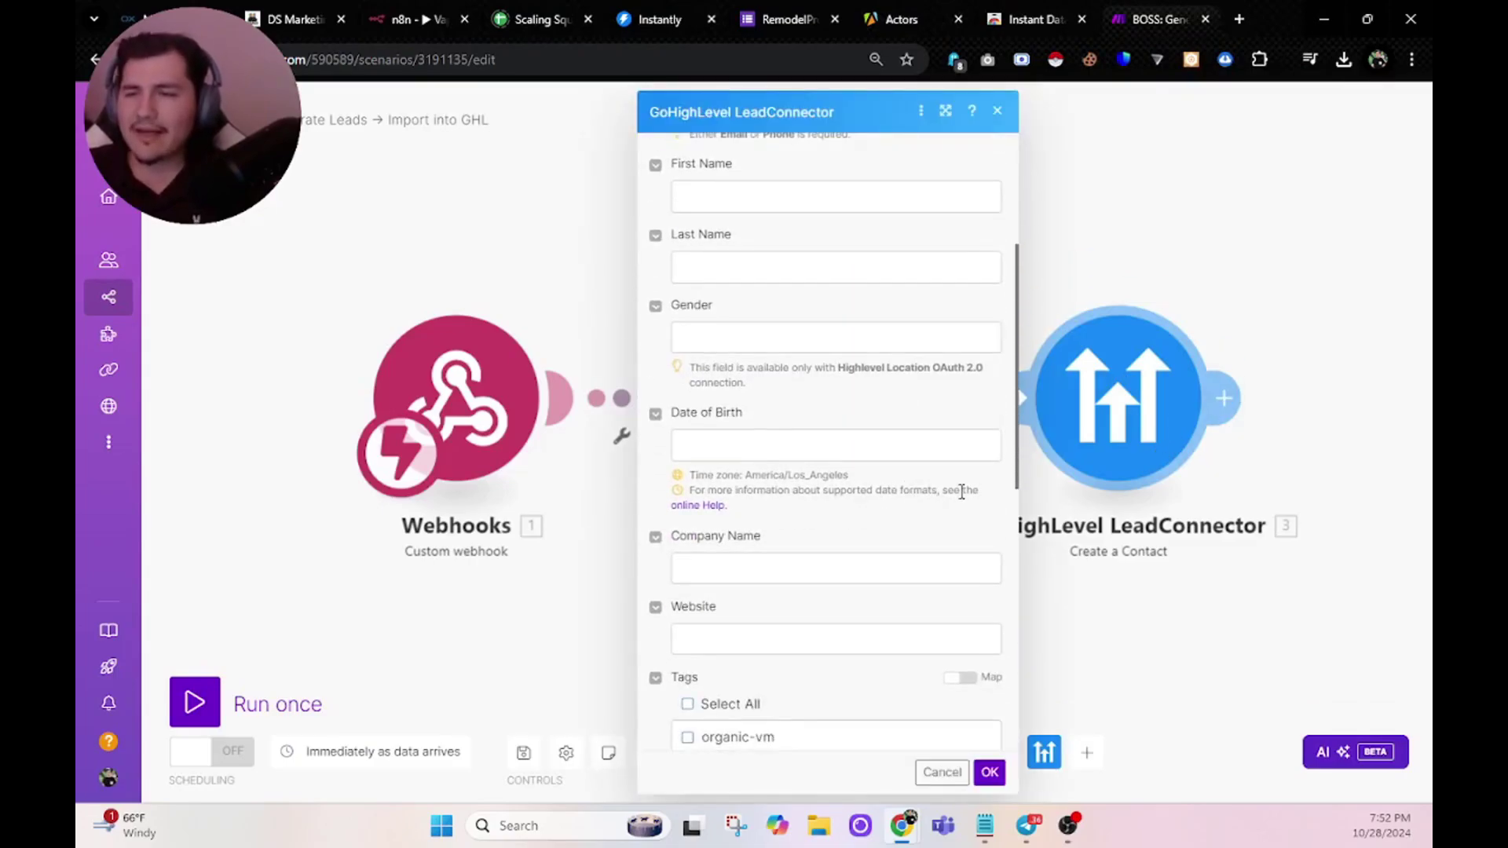
click(688, 645)
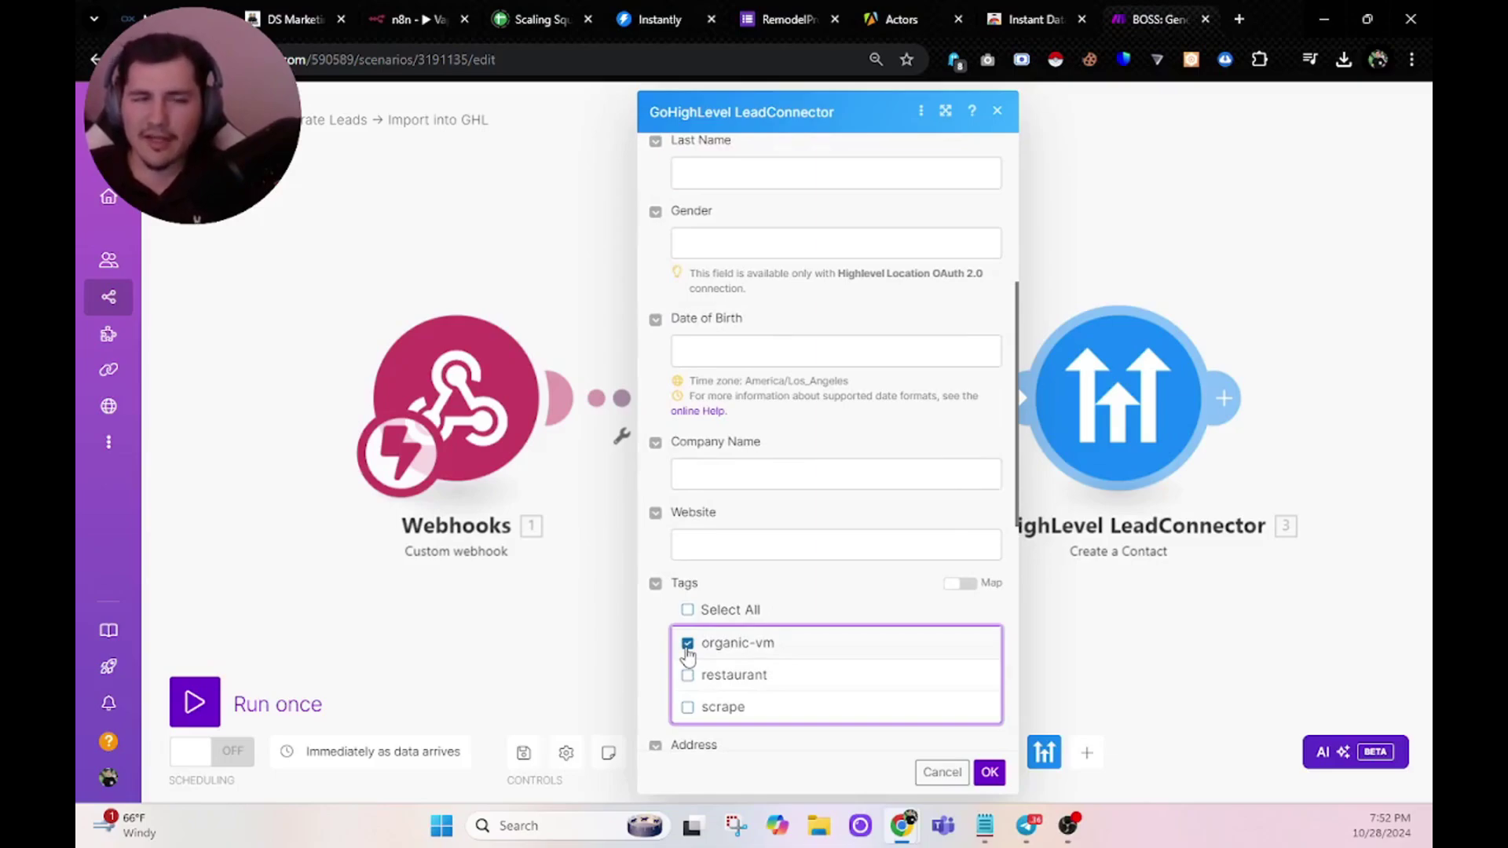
click(687, 649)
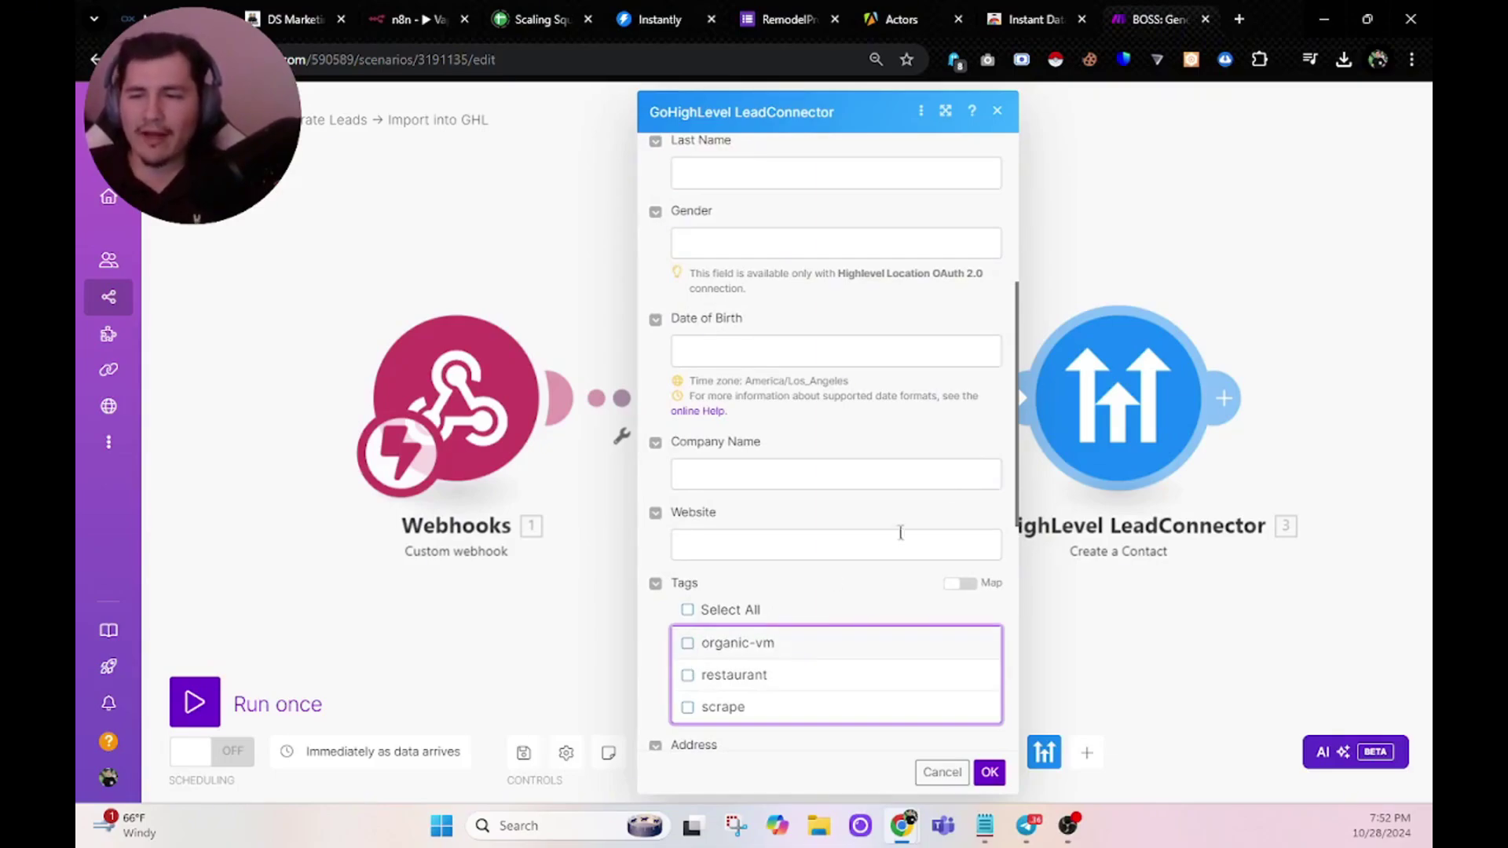
click(999, 111)
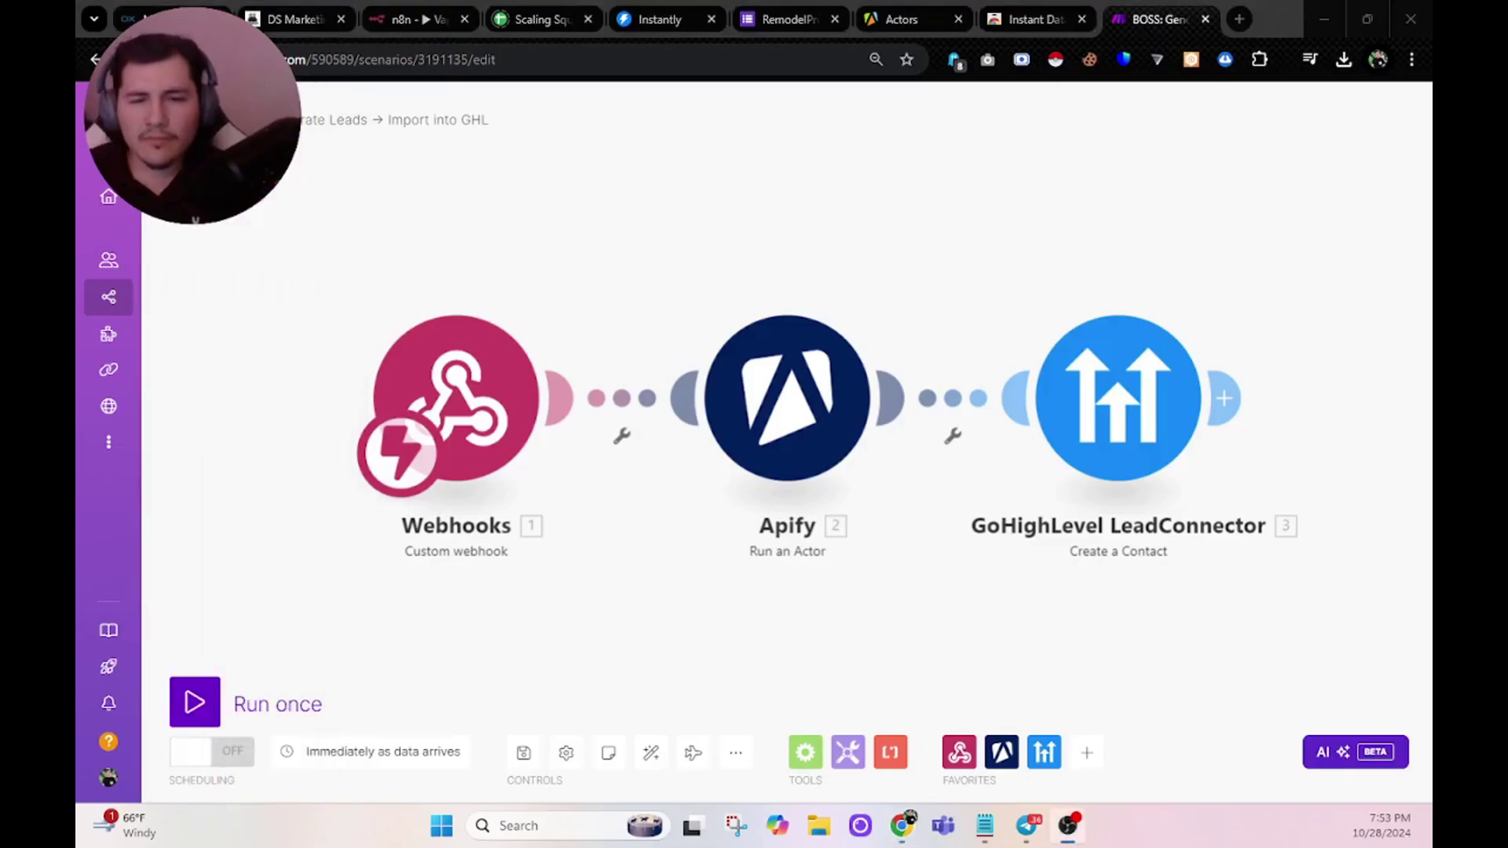
Switch to Instantly and view the email sequence of the Business Funding AI campaign
click(664, 18)
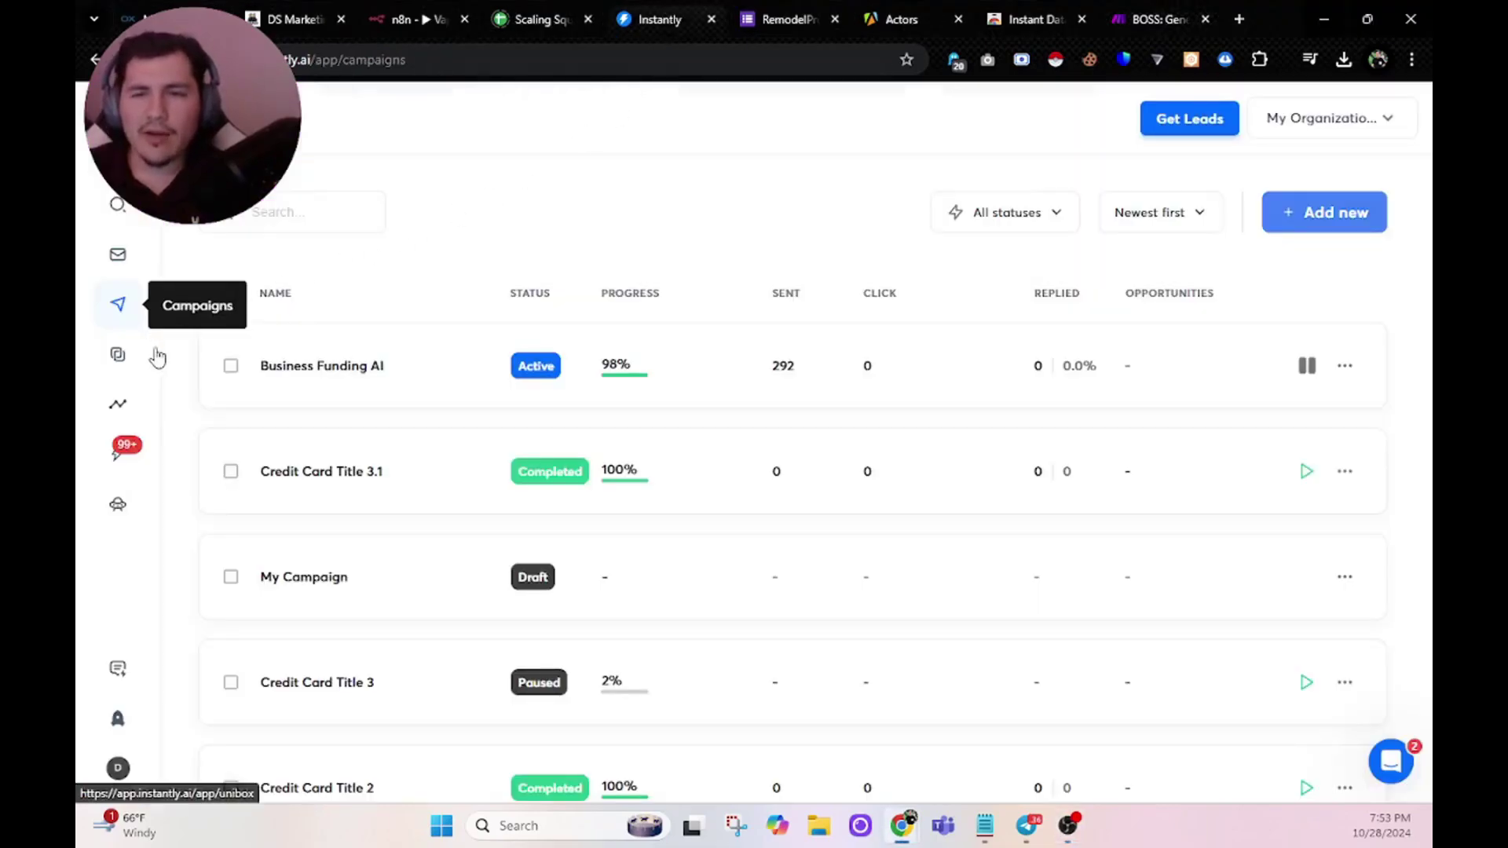
click(329, 385)
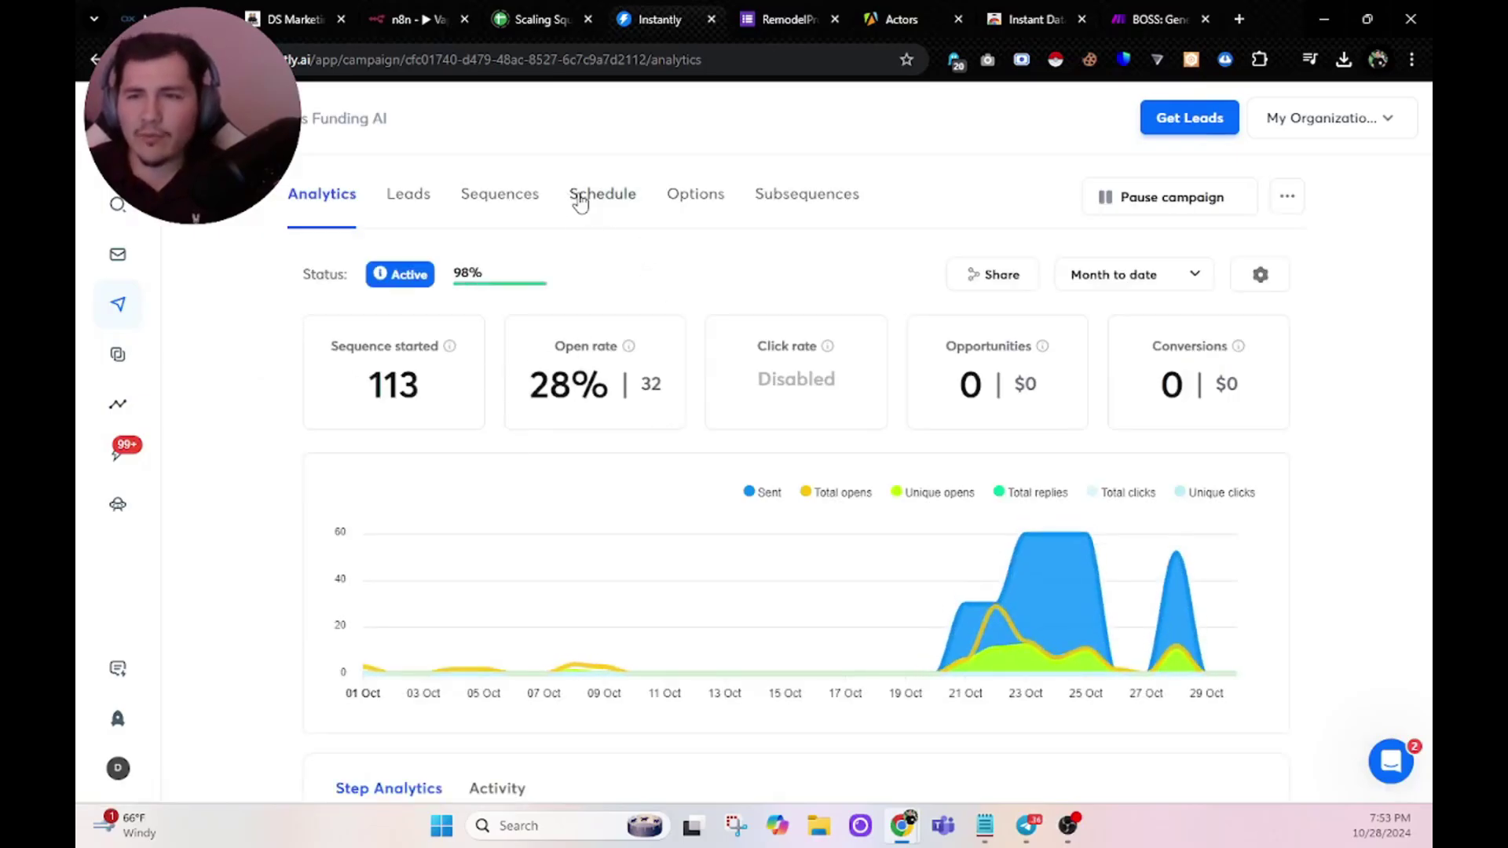
click(582, 198)
click(525, 198)
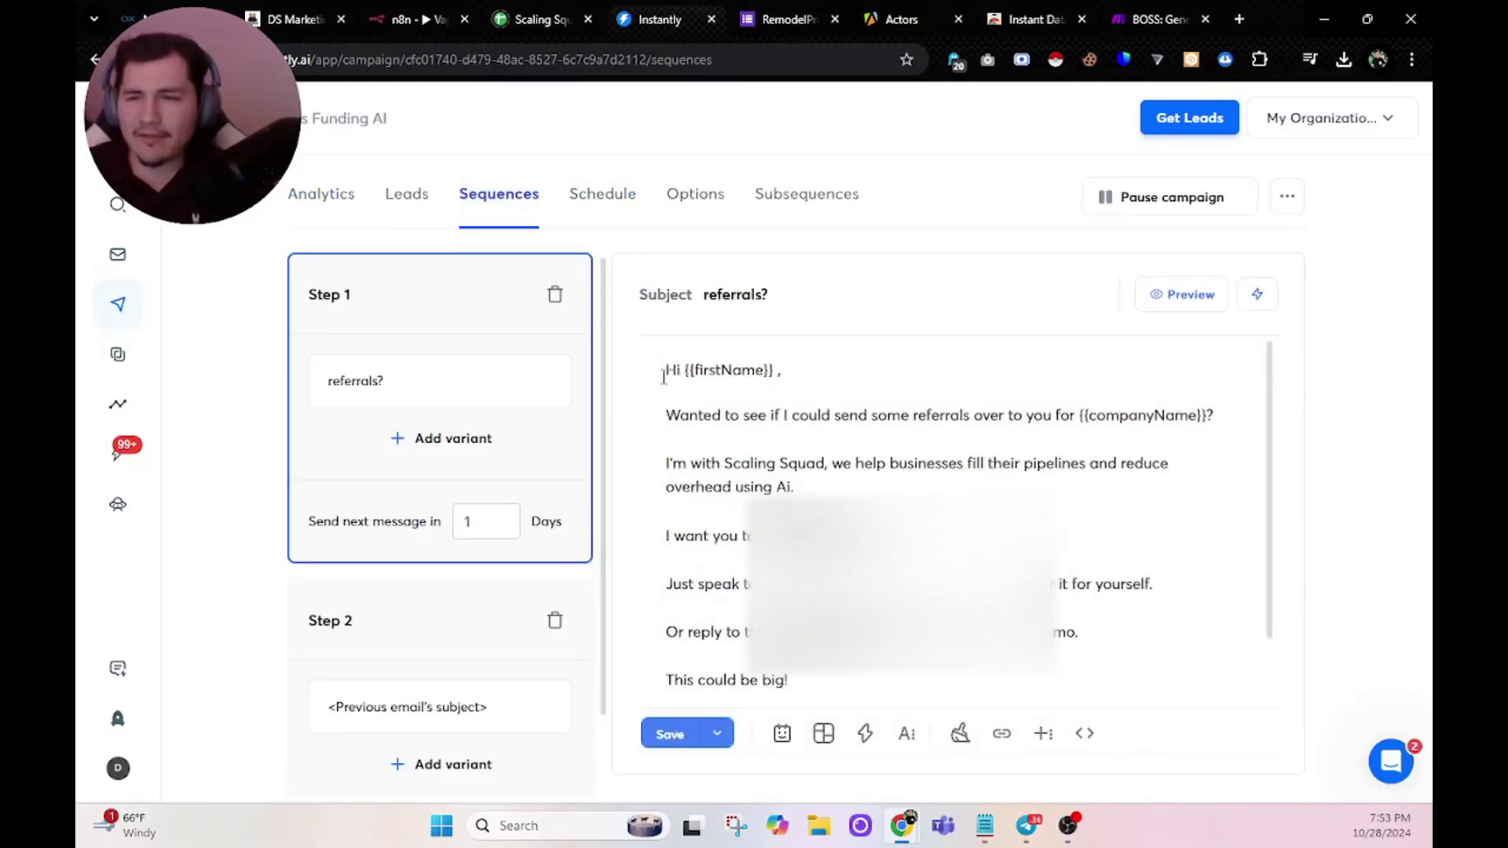